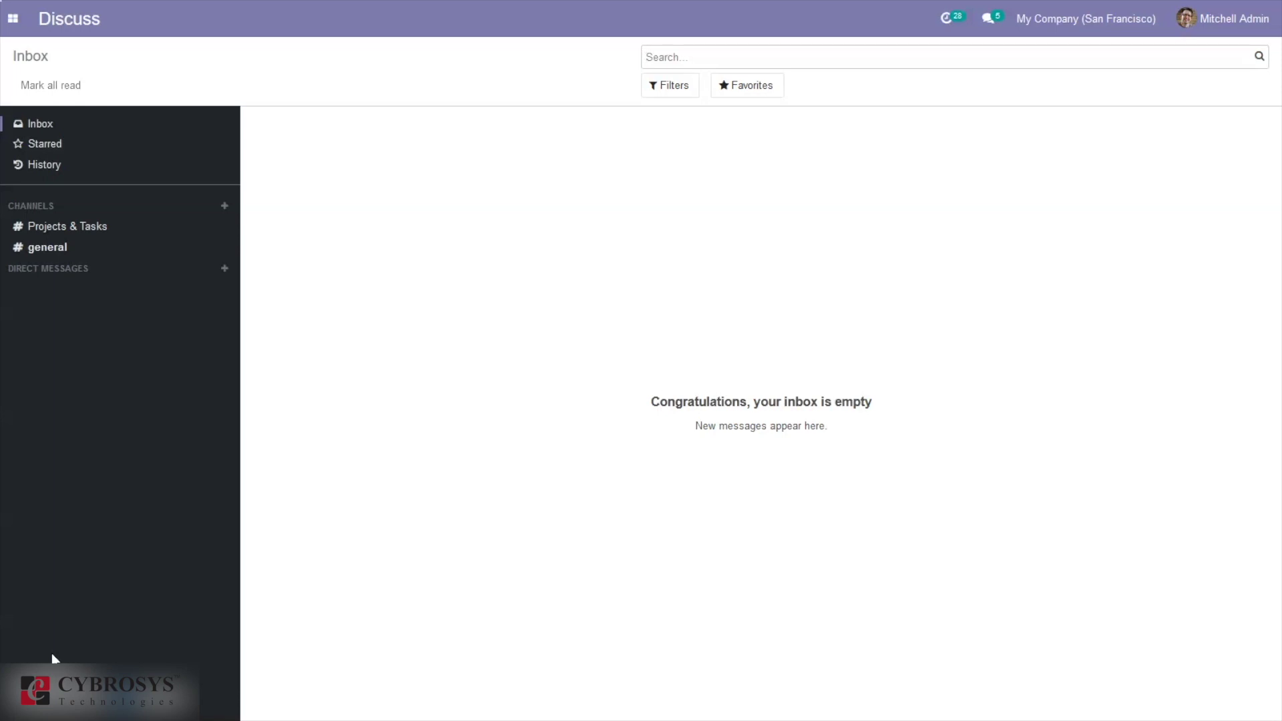
- Leave the Discuss inbox and switch to the Manufacturing app from the apps menu
{"action": "key", "text": "alt+h"}
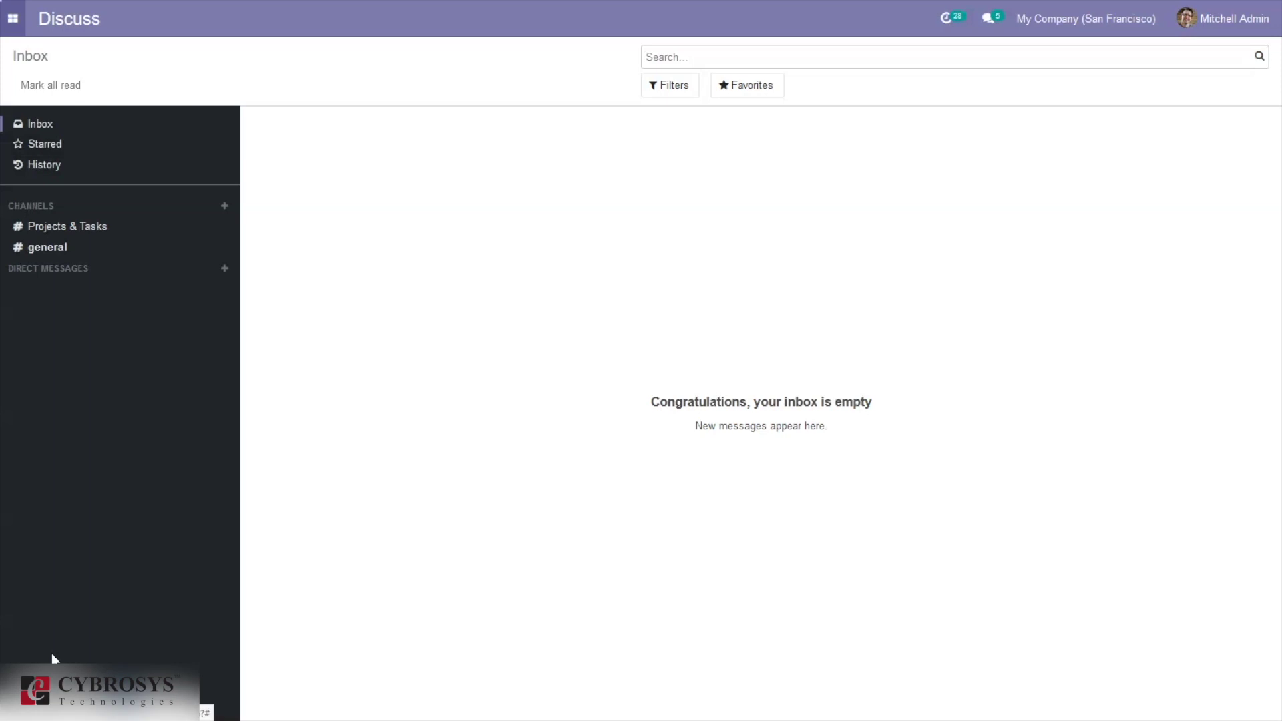
{"action": "key", "text": "Return"}
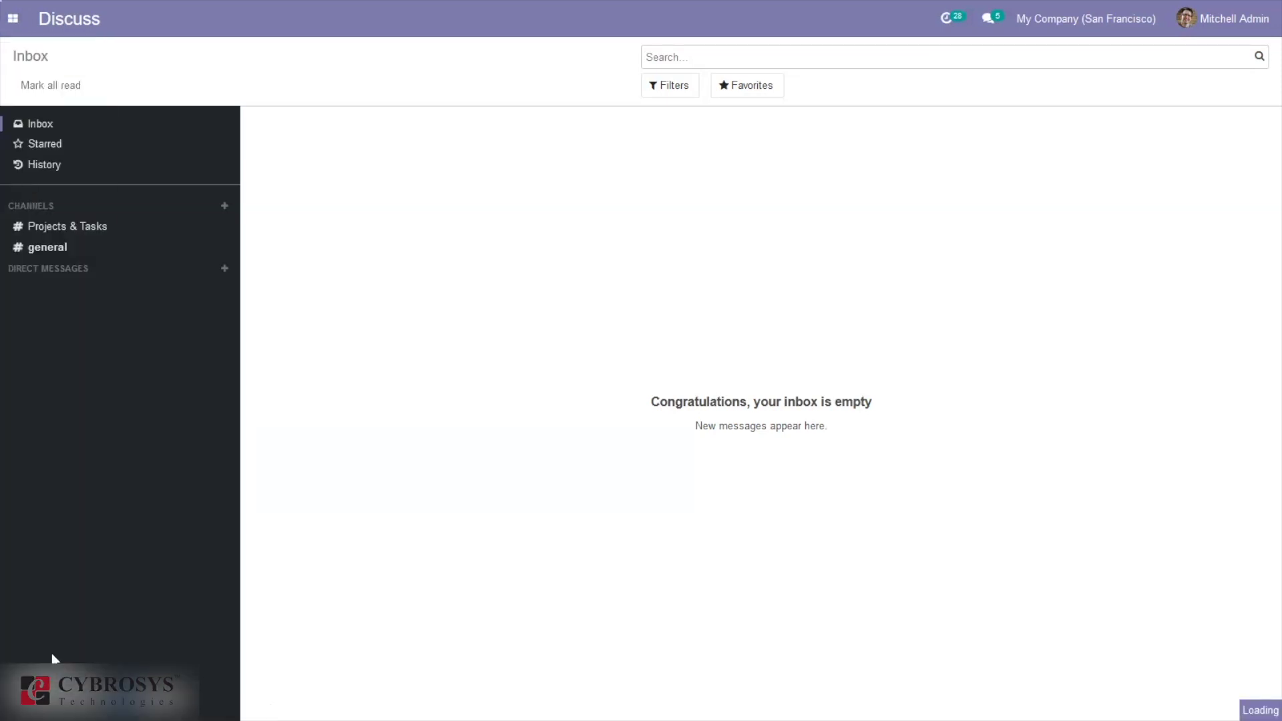
- Go to Operations > Unbuild Orders and create a new unbuild order
{"action": "key", "text": "shift+Tab"}
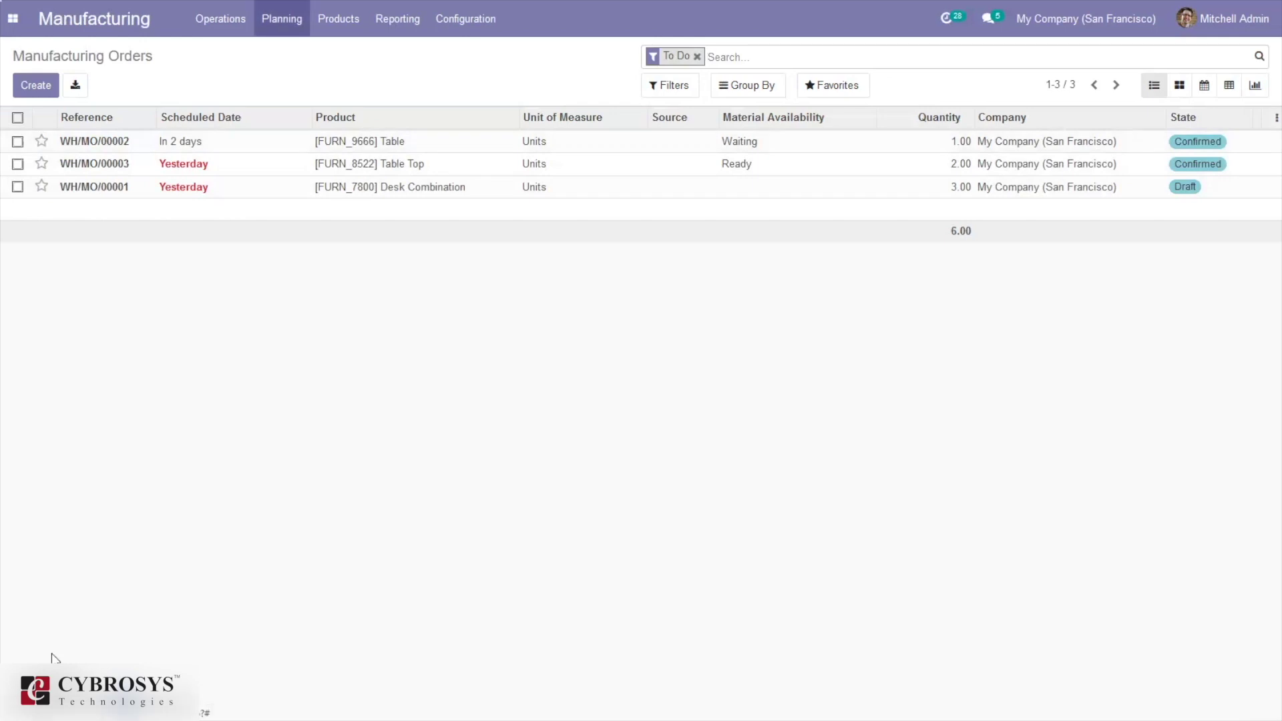
{"action": "key", "text": "shift+Tab"}
{"action": "key", "text": "Return"}
{"action": "key", "text": "Down"}
{"action": "key", "text": "Down"}
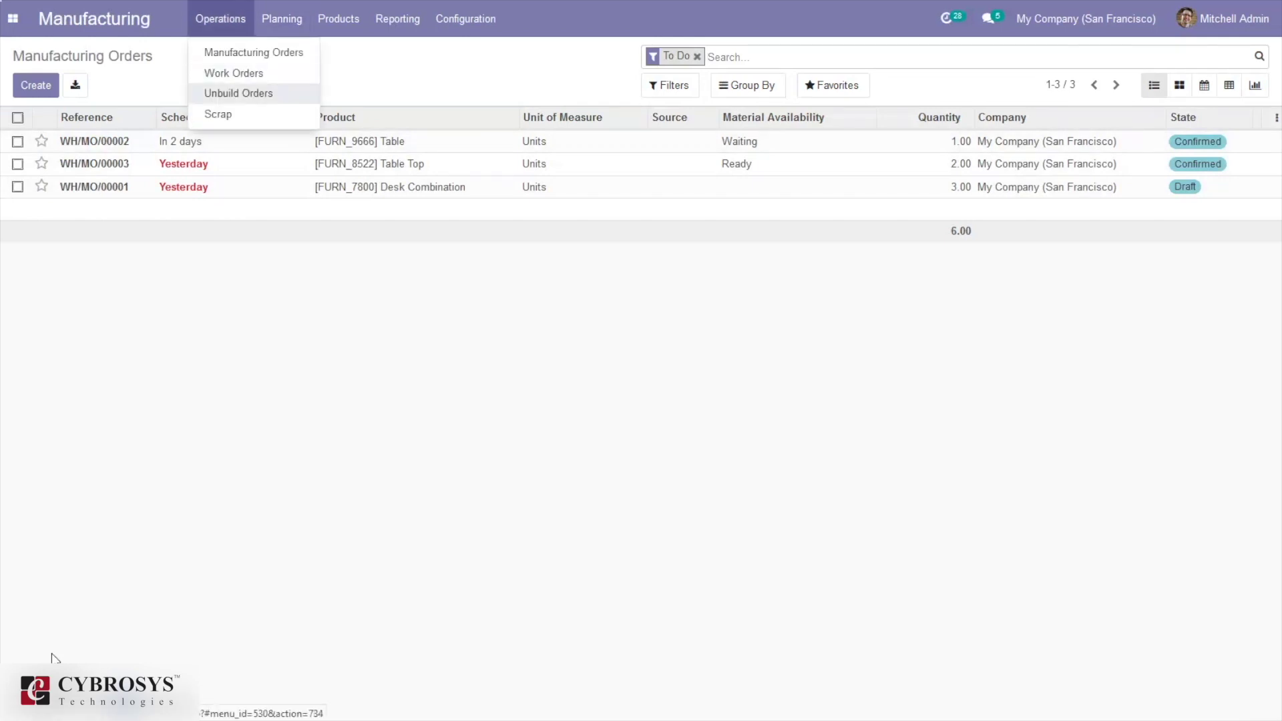
{"action": "left_click", "coordinate": [243, 93]}
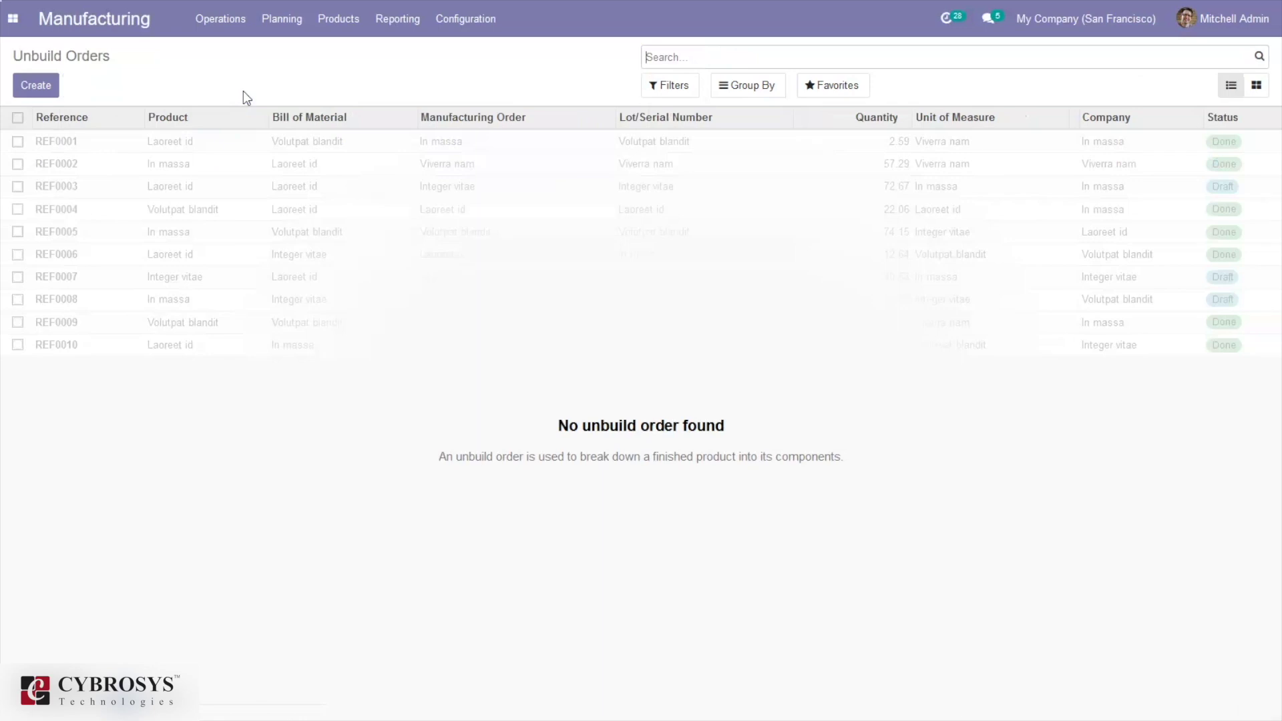
{"action": "left_click", "coordinate": [40, 85]}
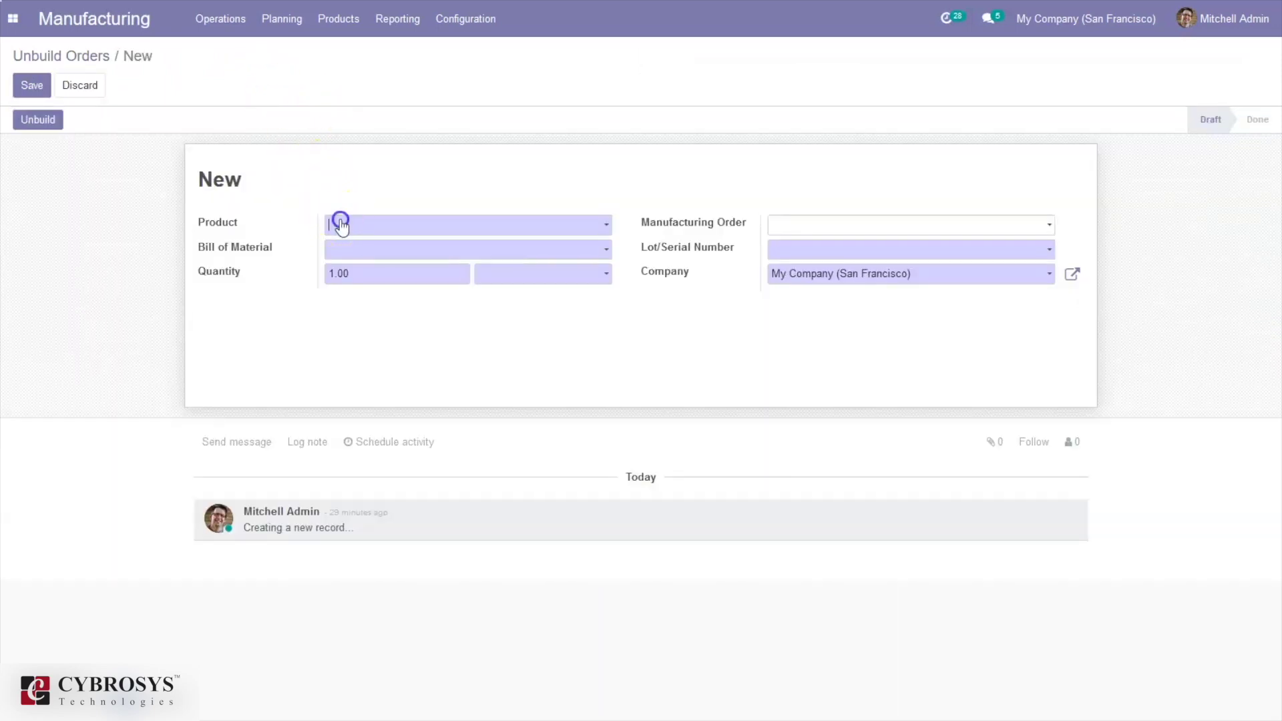
- Search 'be' and set the unbuild order's product to Bench, 1.00 Units
{"action": "left_click", "coordinate": [338, 224]}
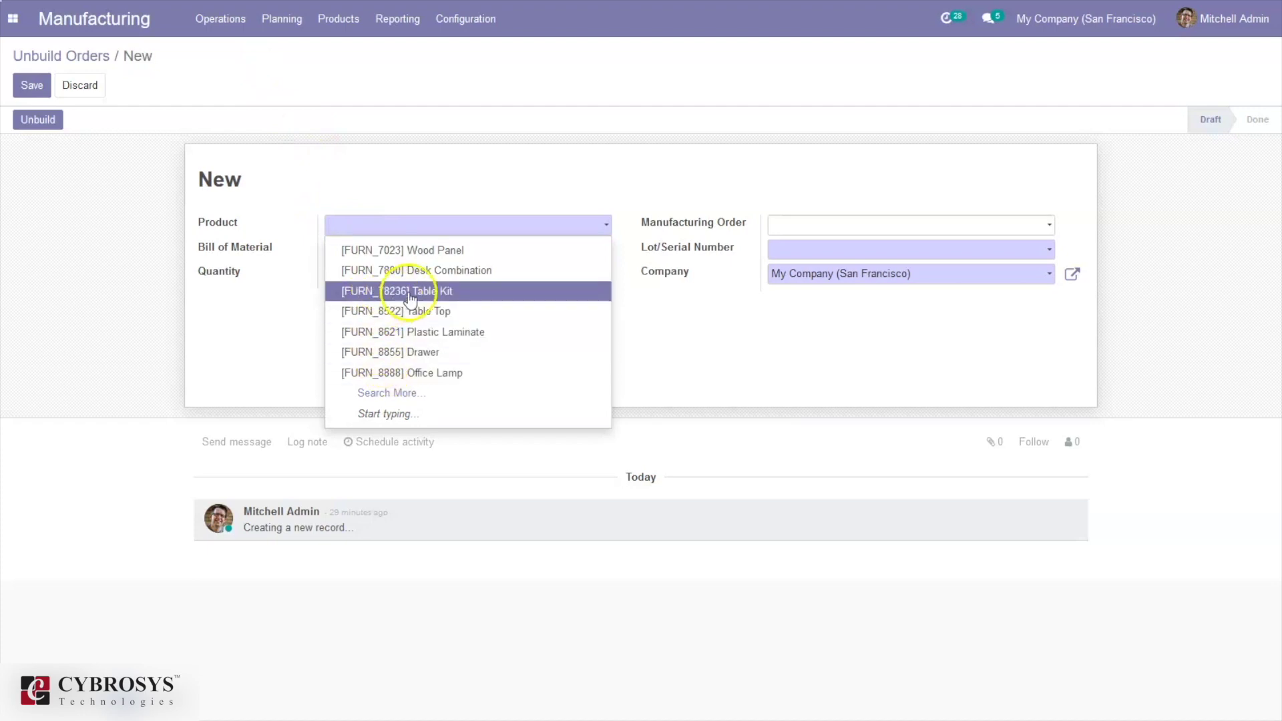
{"action": "type", "text": "be"}
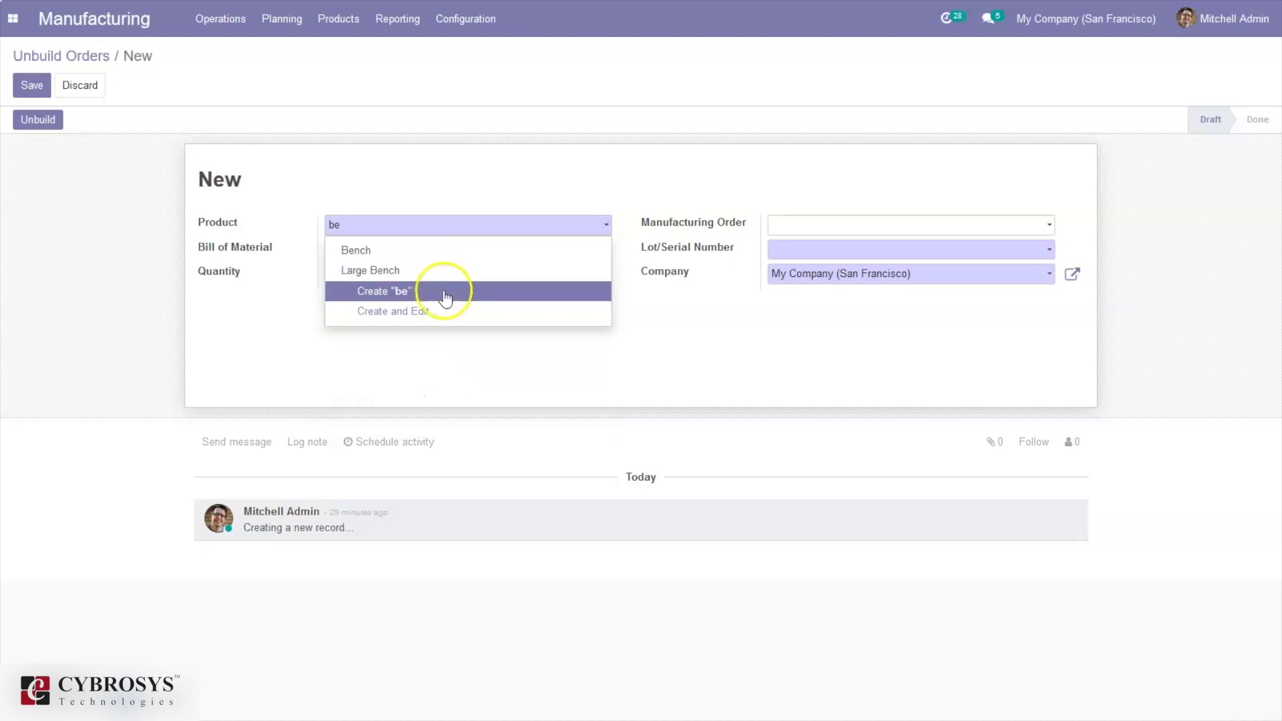
{"action": "left_click", "coordinate": [419, 251]}
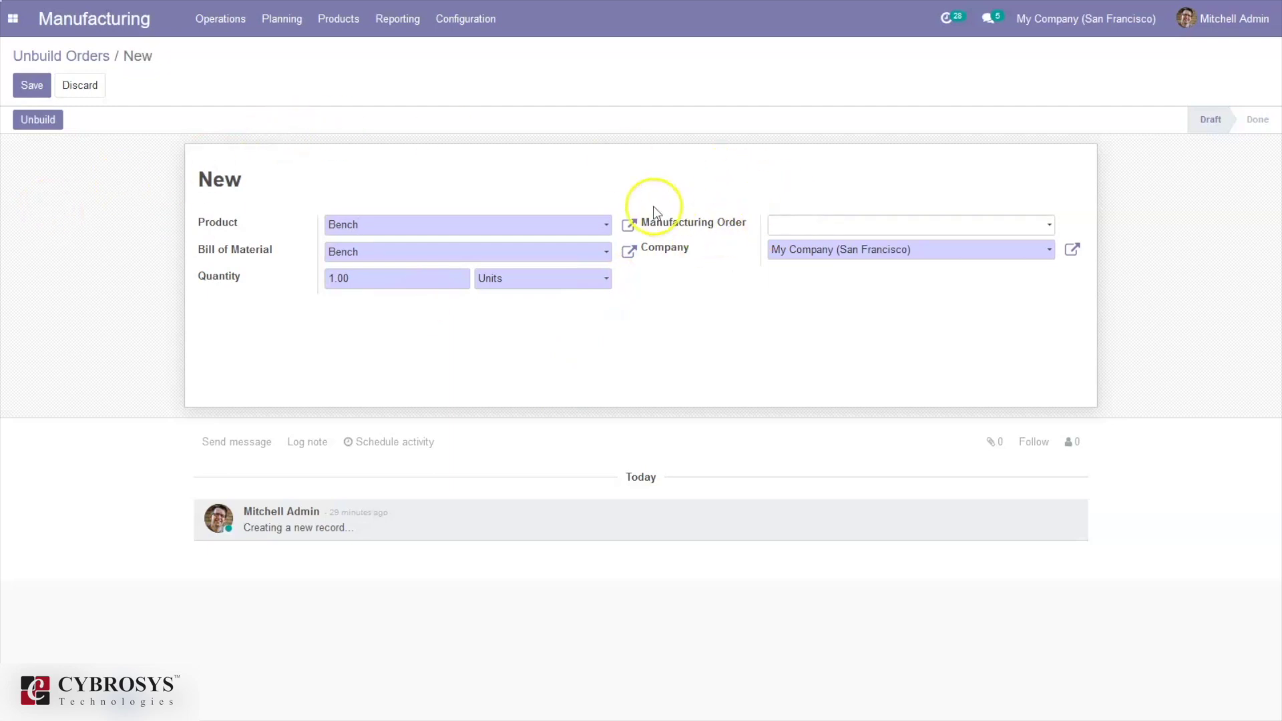
- Save and unbuild UB/00001, then view its five stock moves for Bench and its components
{"action": "left_click", "coordinate": [43, 100]}
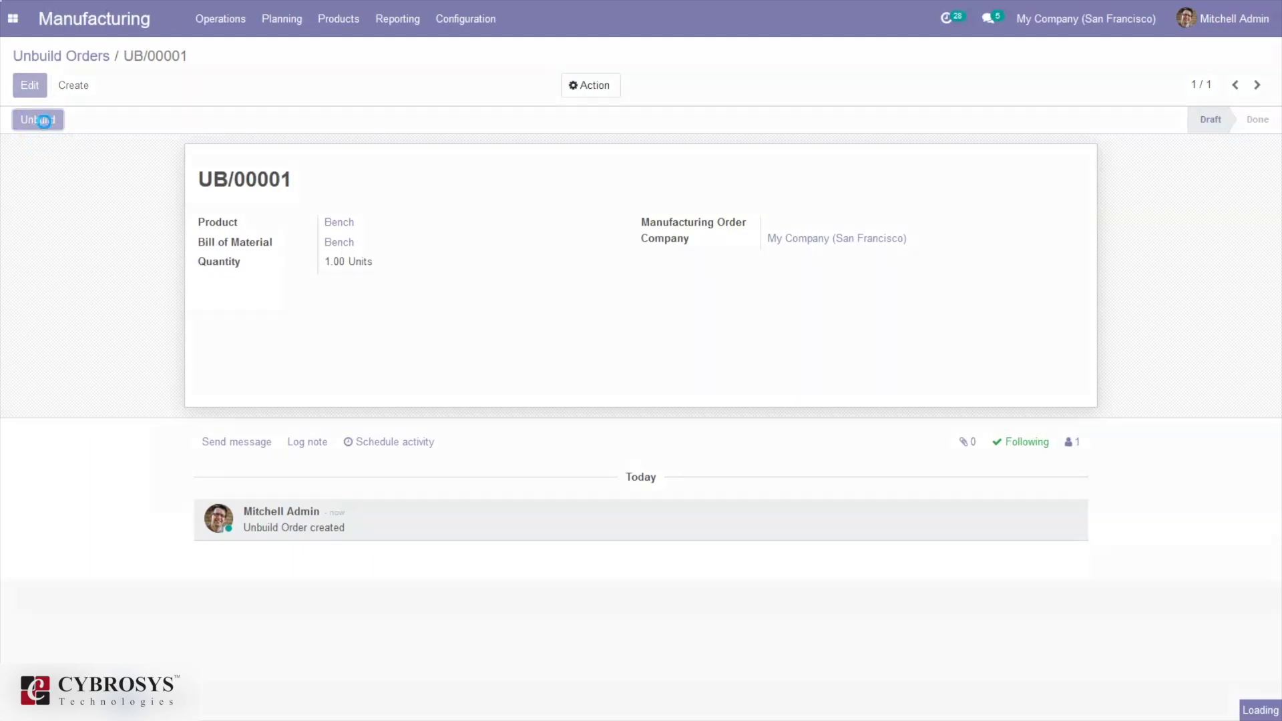
{"action": "left_click", "coordinate": [44, 122]}
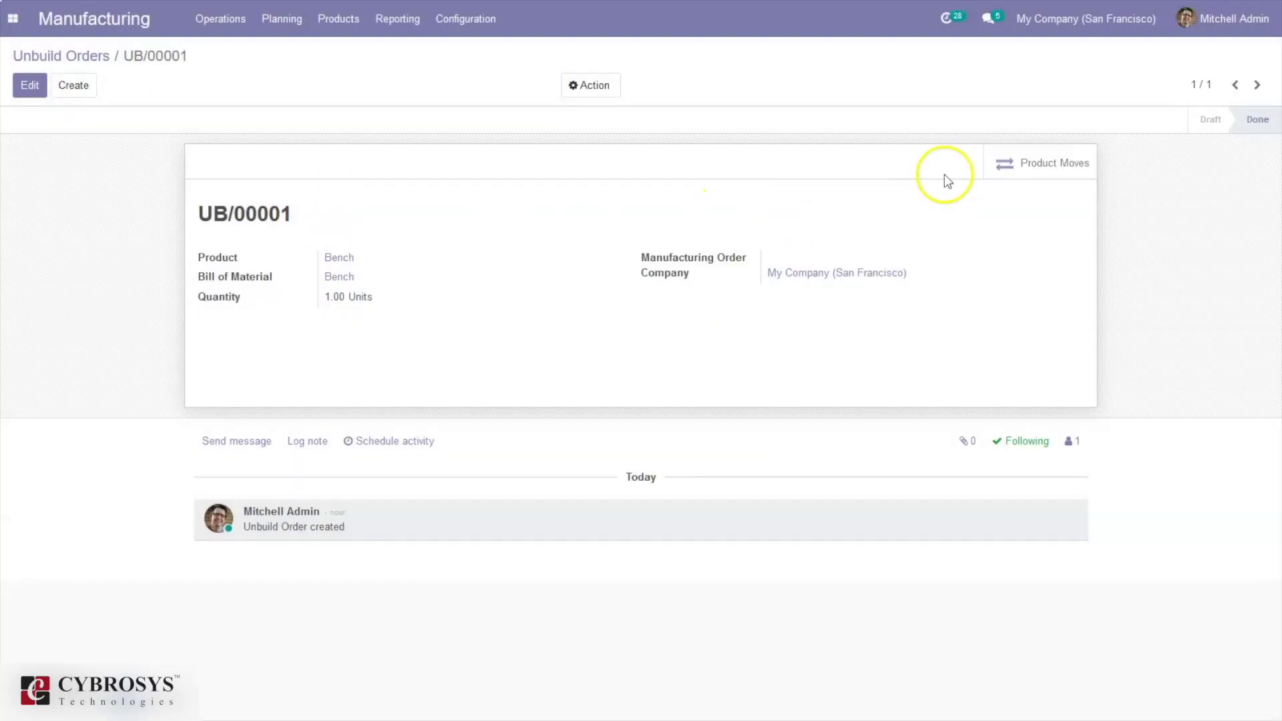
{"action": "left_click", "coordinate": [1046, 179]}
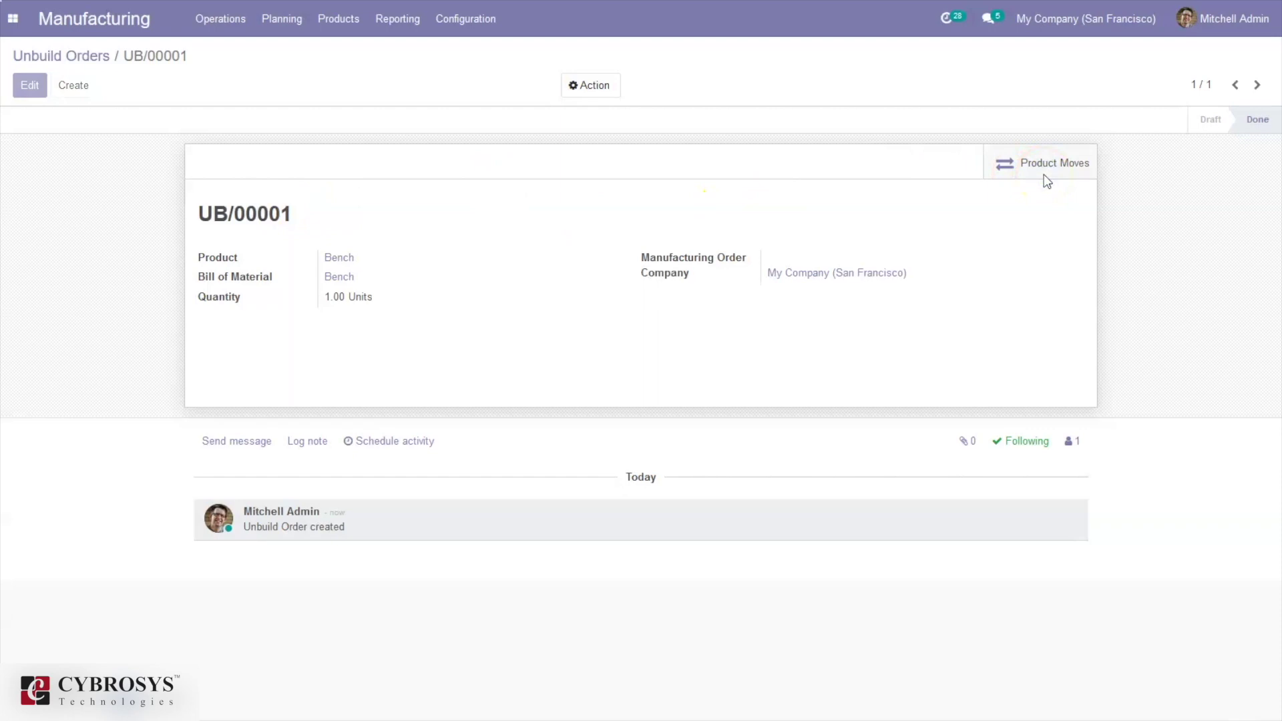
{"action": "left_click", "coordinate": [1030, 175]}
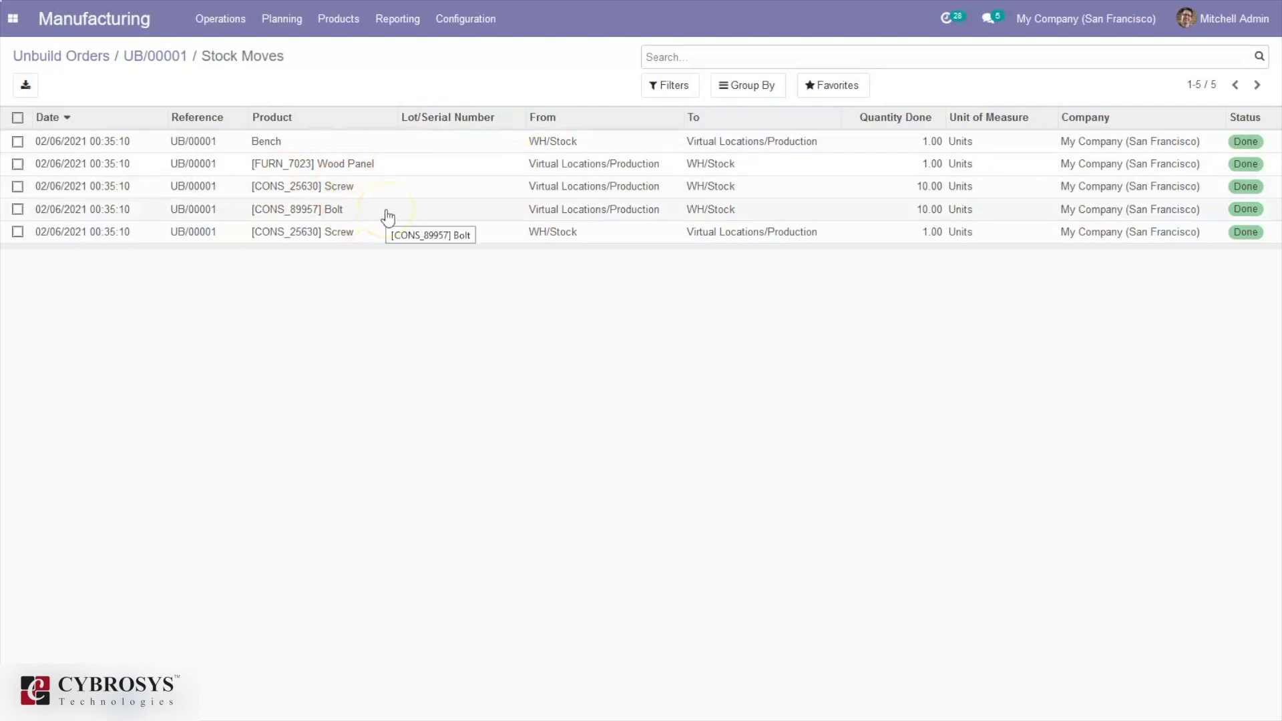
- Return through the breadcrumbs to Unbuild Orders, then open the Manufacturing Orders list
{"action": "left_click", "coordinate": [155, 58]}
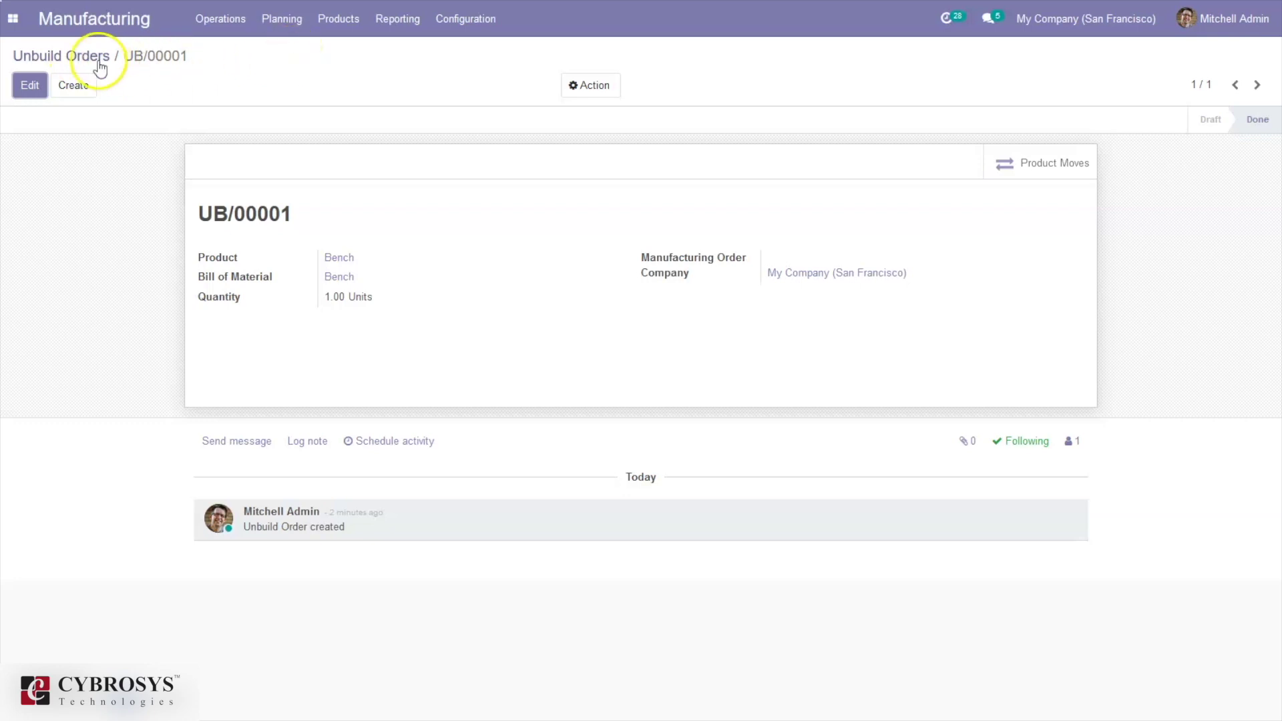
{"action": "left_click", "coordinate": [95, 62]}
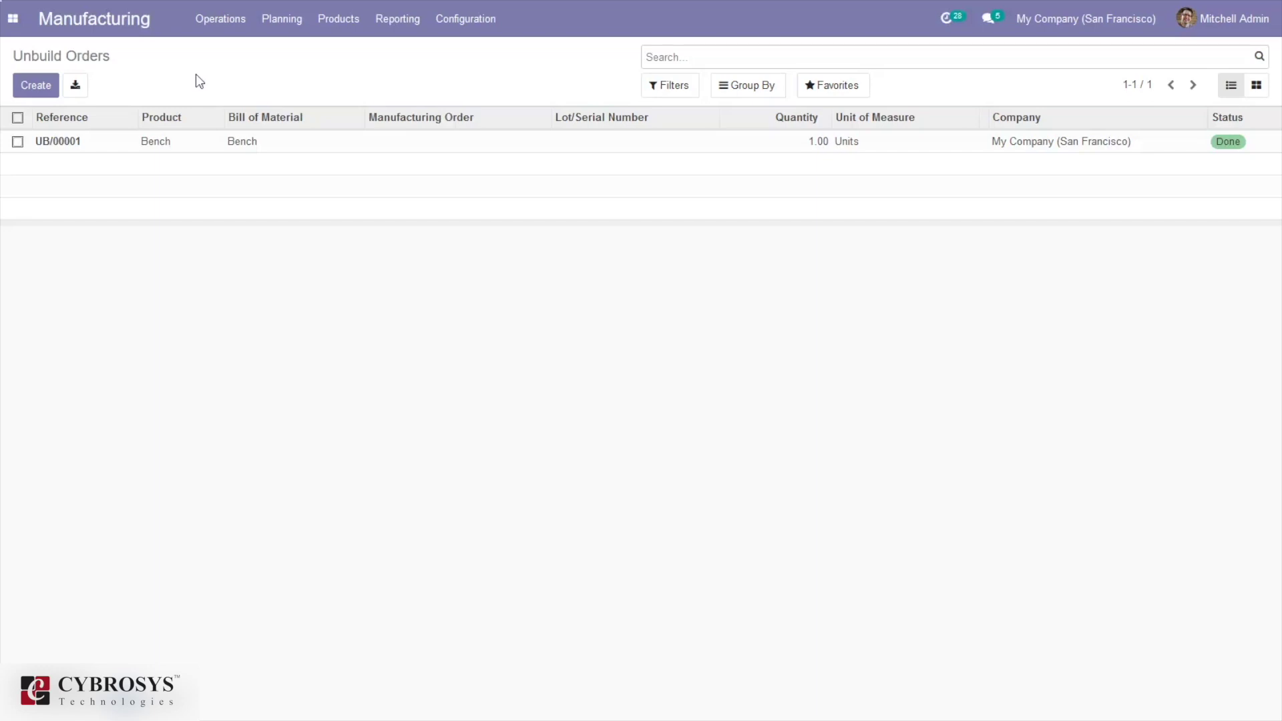
{"action": "left_click", "coordinate": [321, 30]}
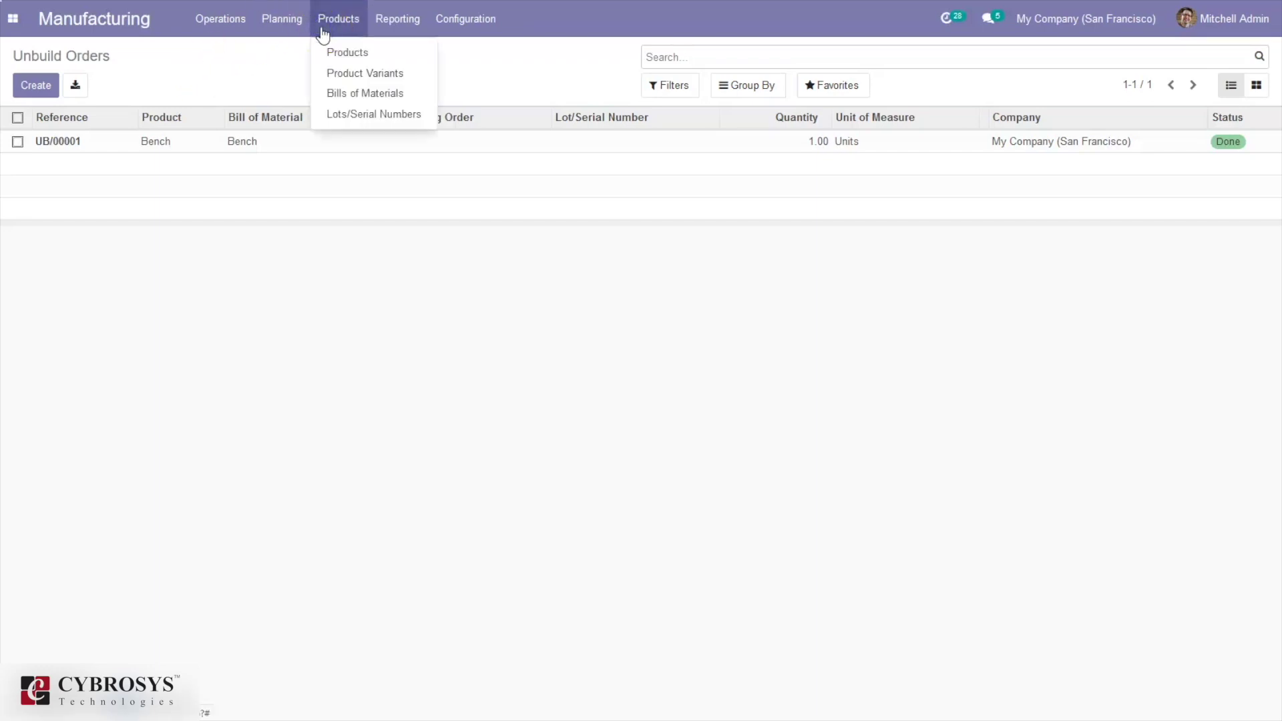
{"action": "left_click", "coordinate": [292, 29]}
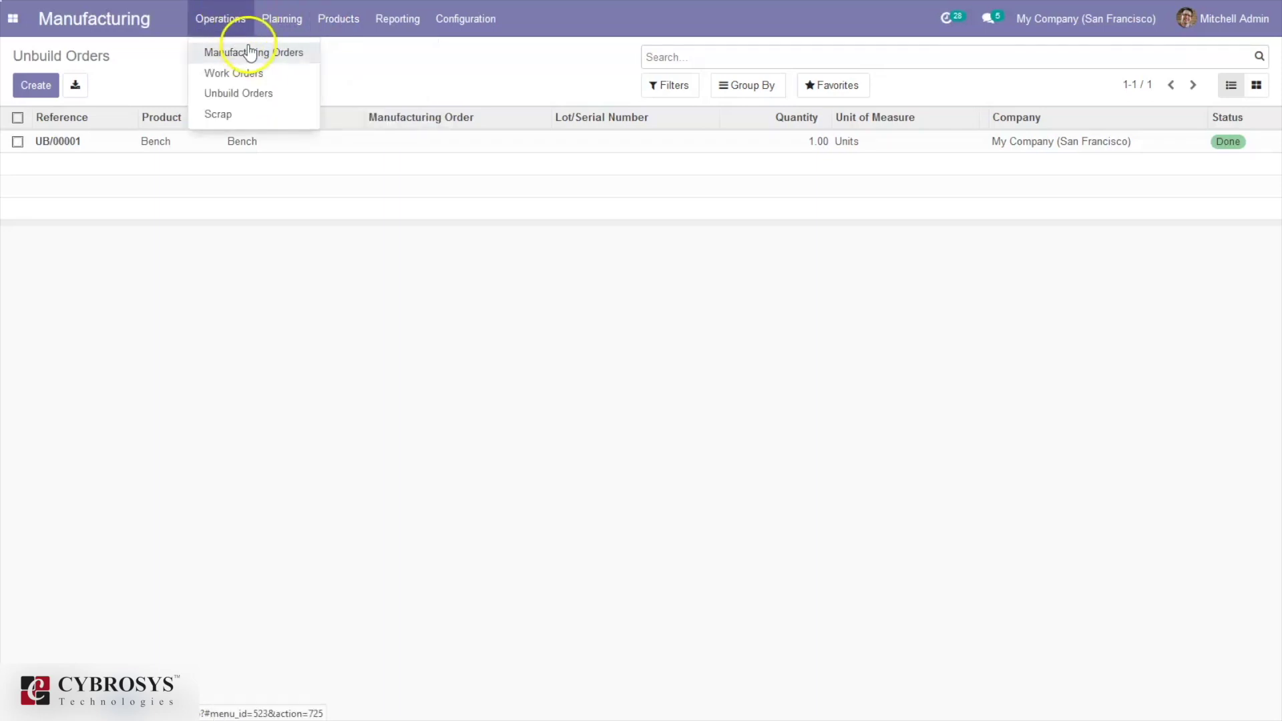
{"action": "left_click", "coordinate": [250, 52]}
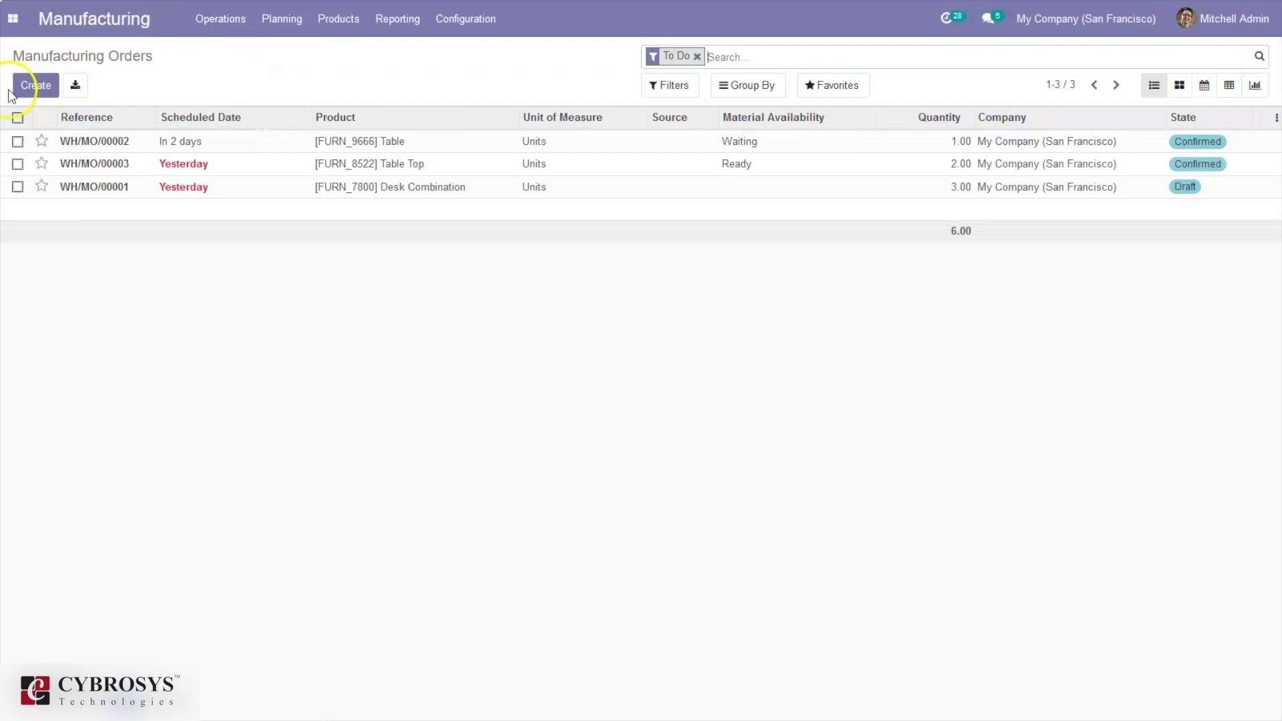
- Create and confirm a manufacturing order for Large Bench, searching 'lar'
{"action": "left_click", "coordinate": [27, 92]}
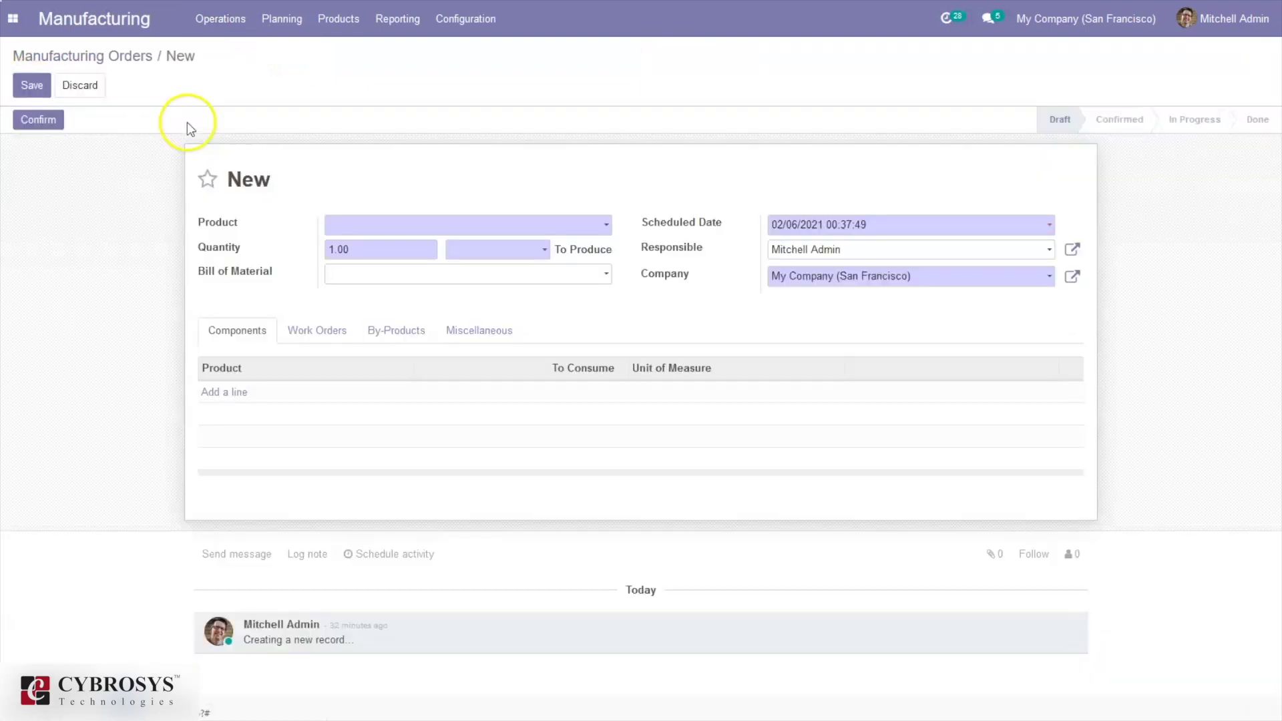
{"action": "left_click", "coordinate": [348, 226]}
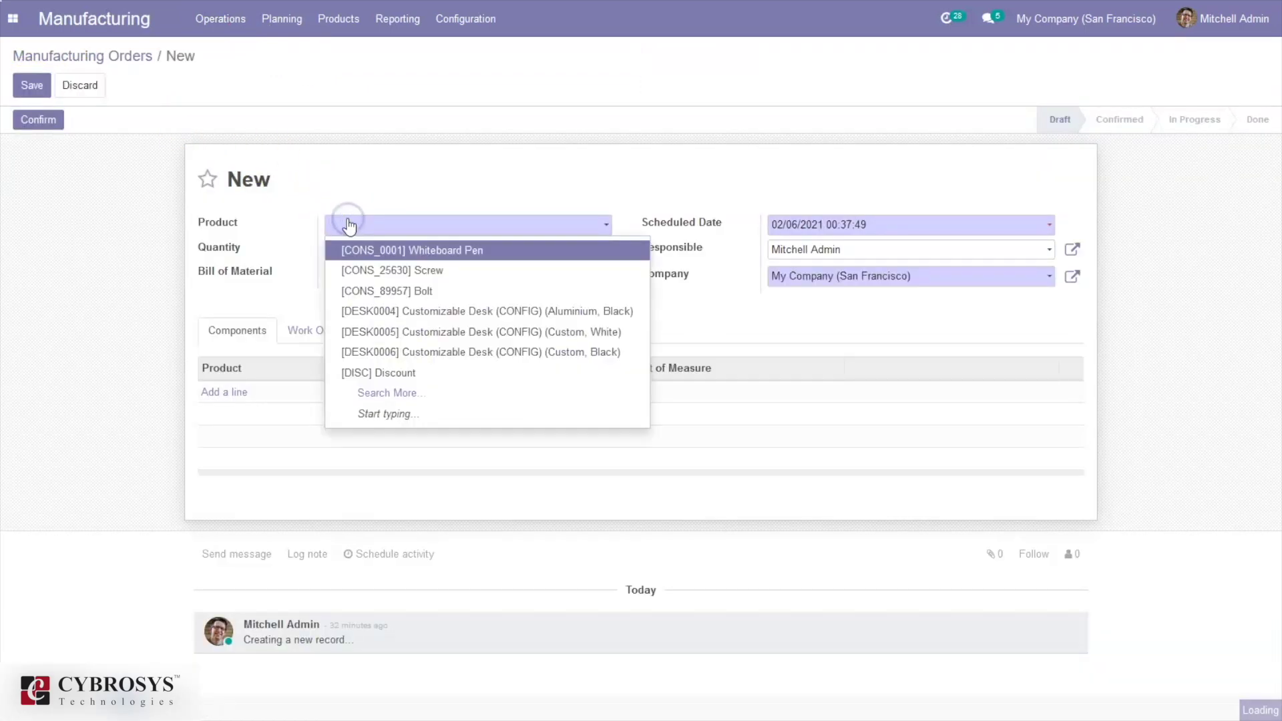
{"action": "type", "text": "lar"}
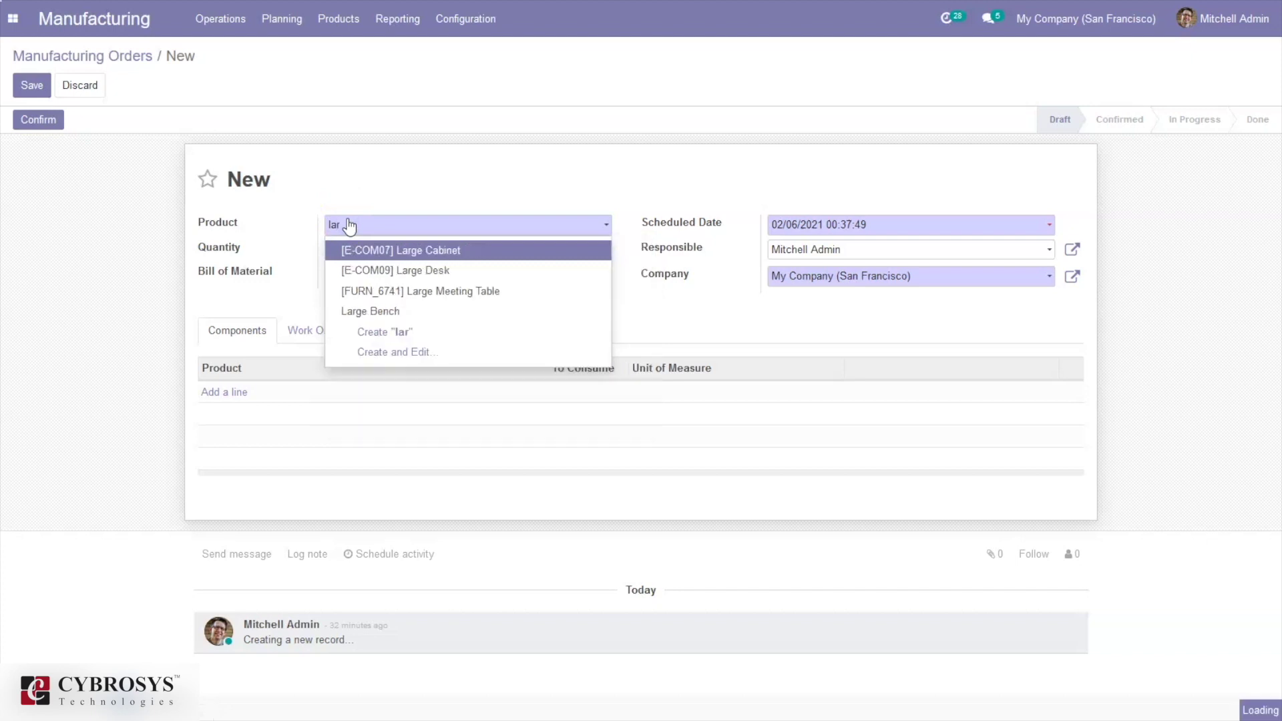
{"action": "left_click", "coordinate": [374, 311]}
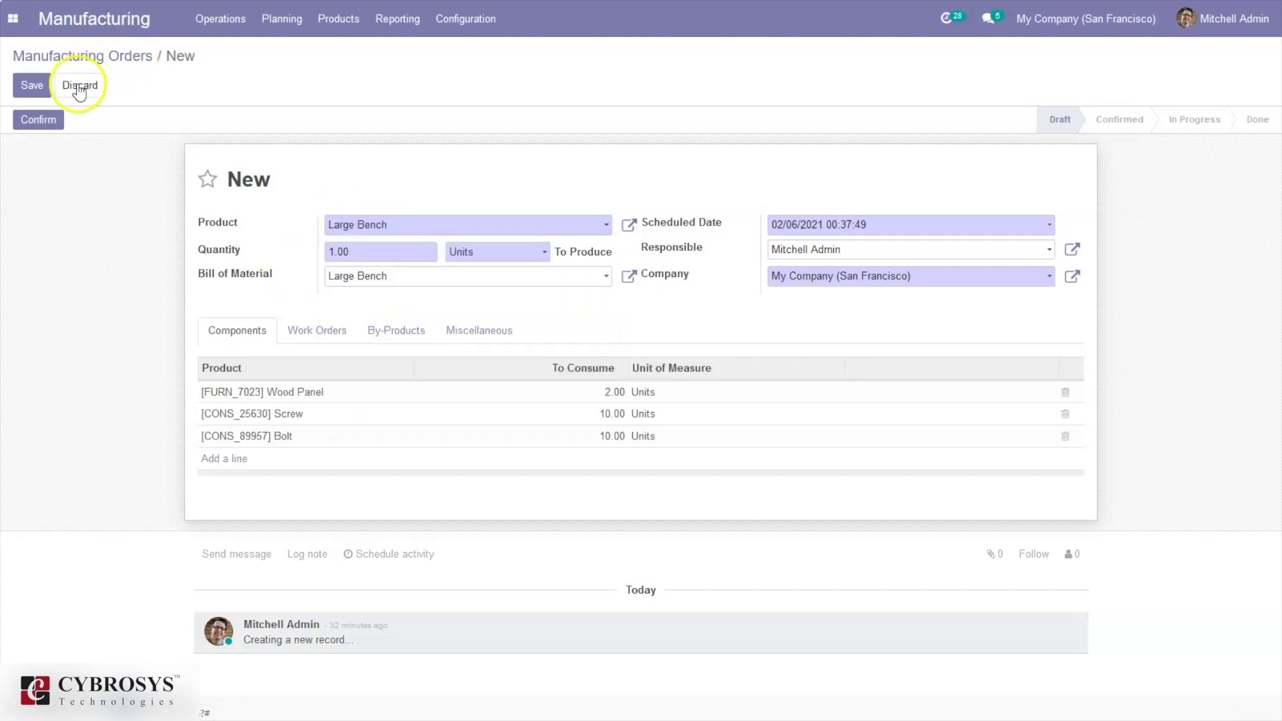
{"action": "left_click", "coordinate": [37, 122]}
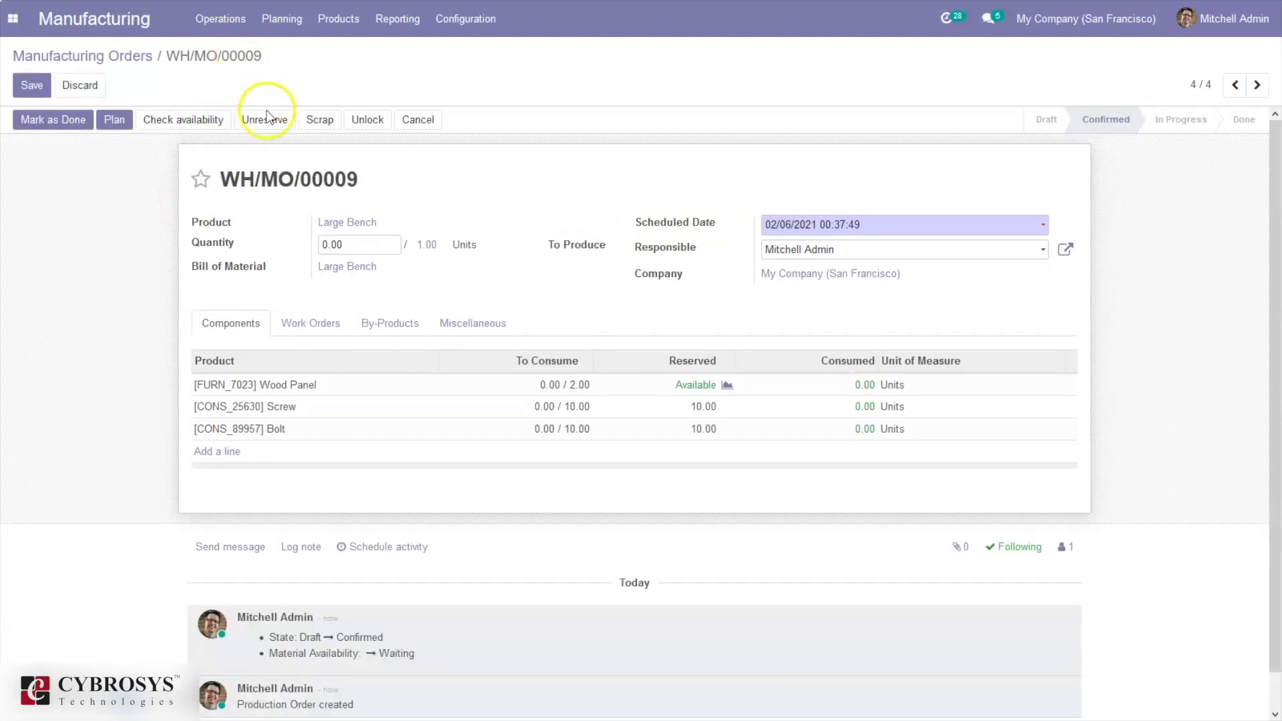
- Start and finish the Cutting work order on WH/MO/00009
{"action": "left_click", "coordinate": [285, 326]}
{"action": "left_click", "coordinate": [939, 386]}
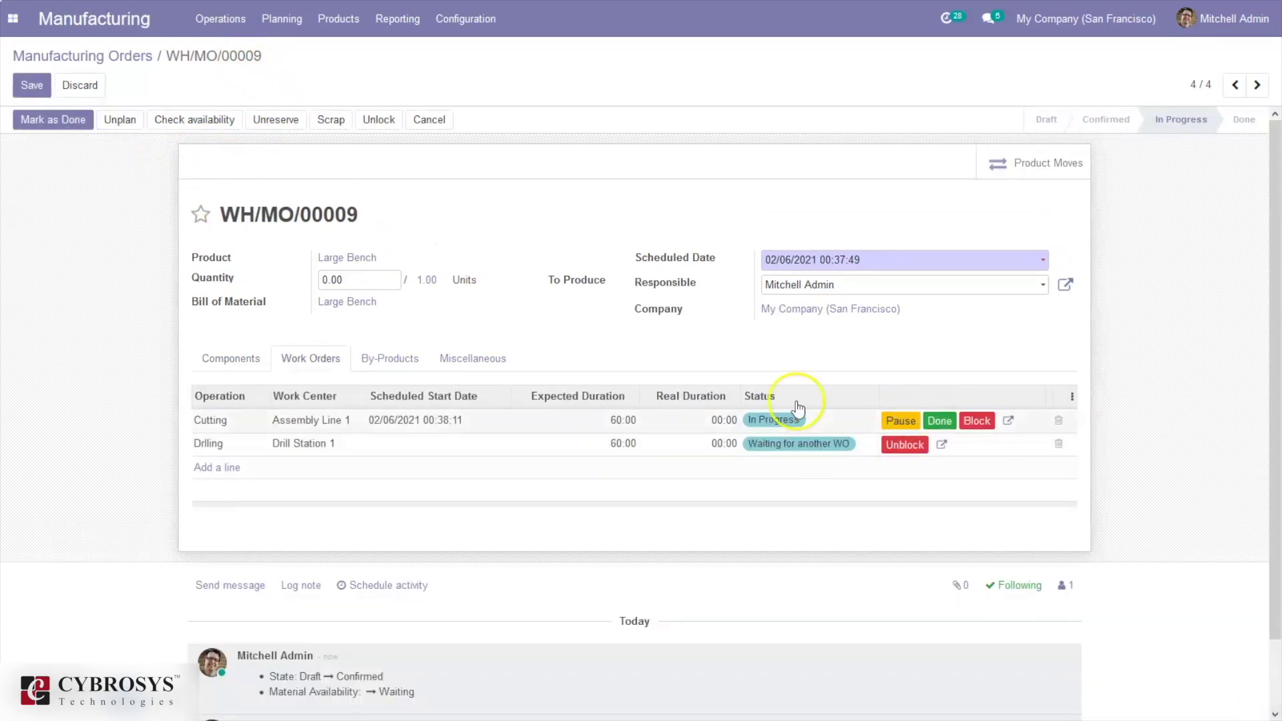
{"action": "left_click", "coordinate": [937, 426]}
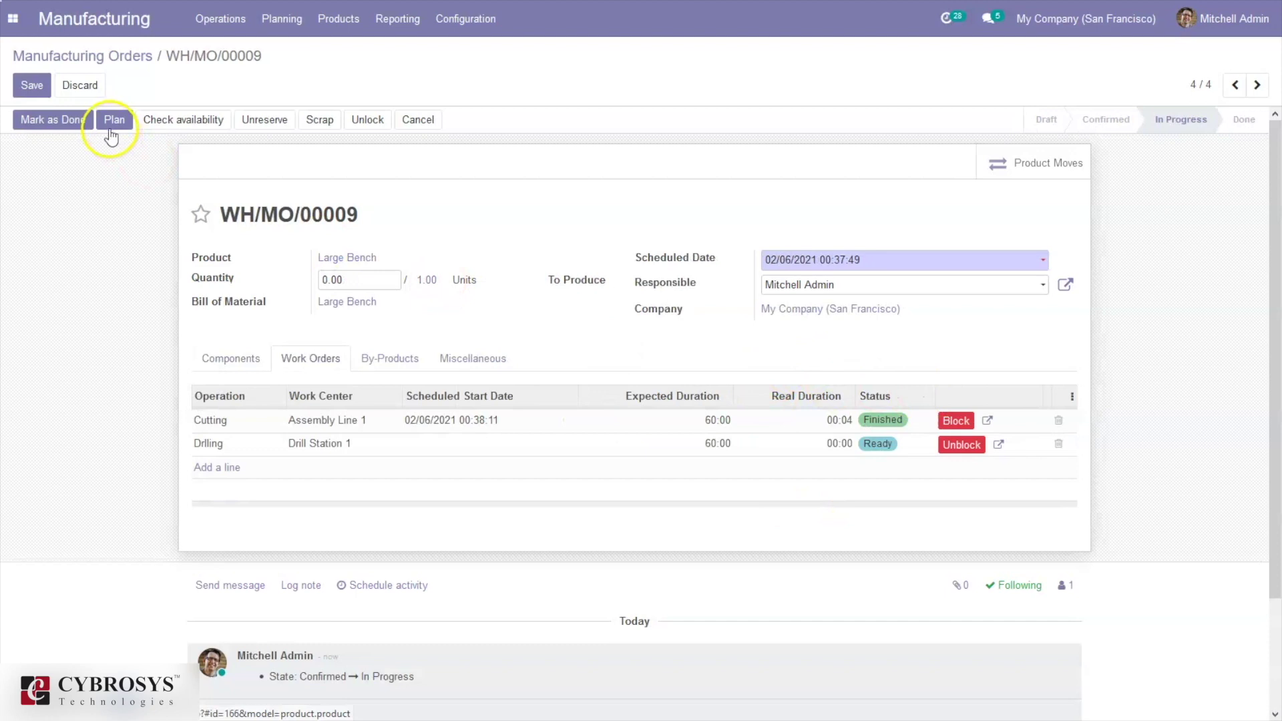
- Mark WH/MO/00009 as done, applying immediate production of 1.00 Large Bench
{"action": "left_click", "coordinate": [64, 121]}
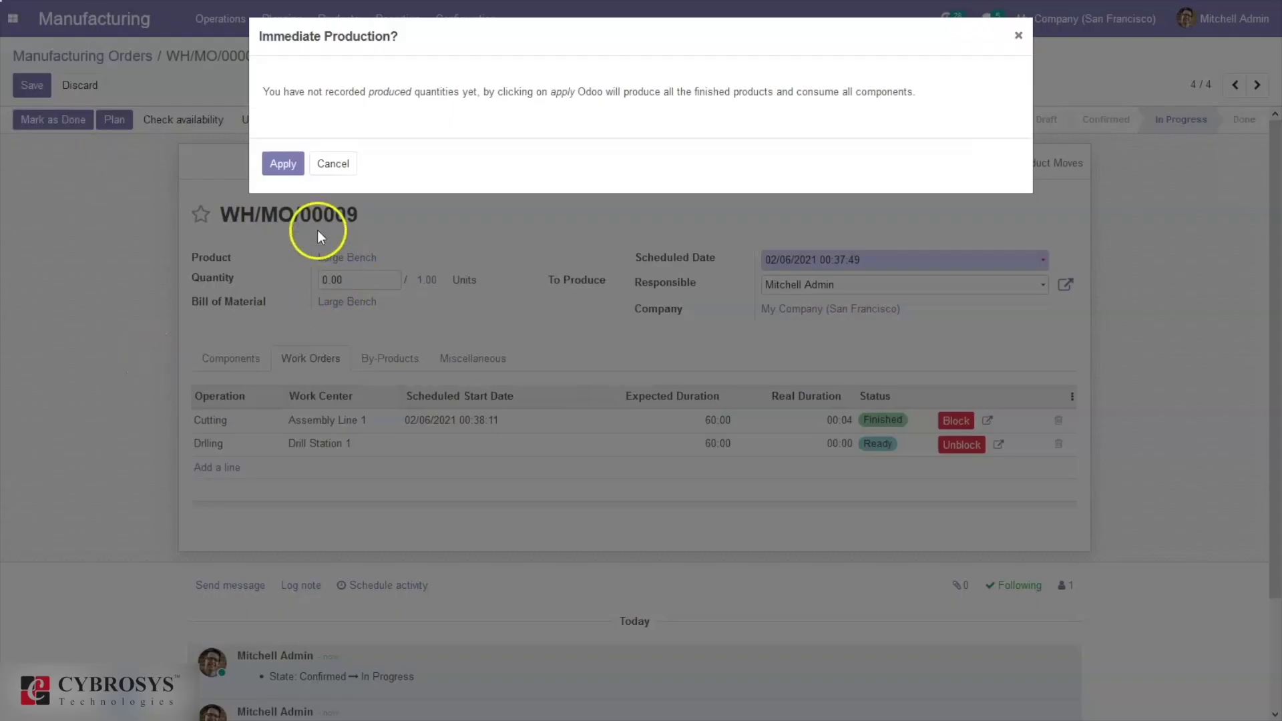
{"action": "left_click", "coordinate": [283, 163]}
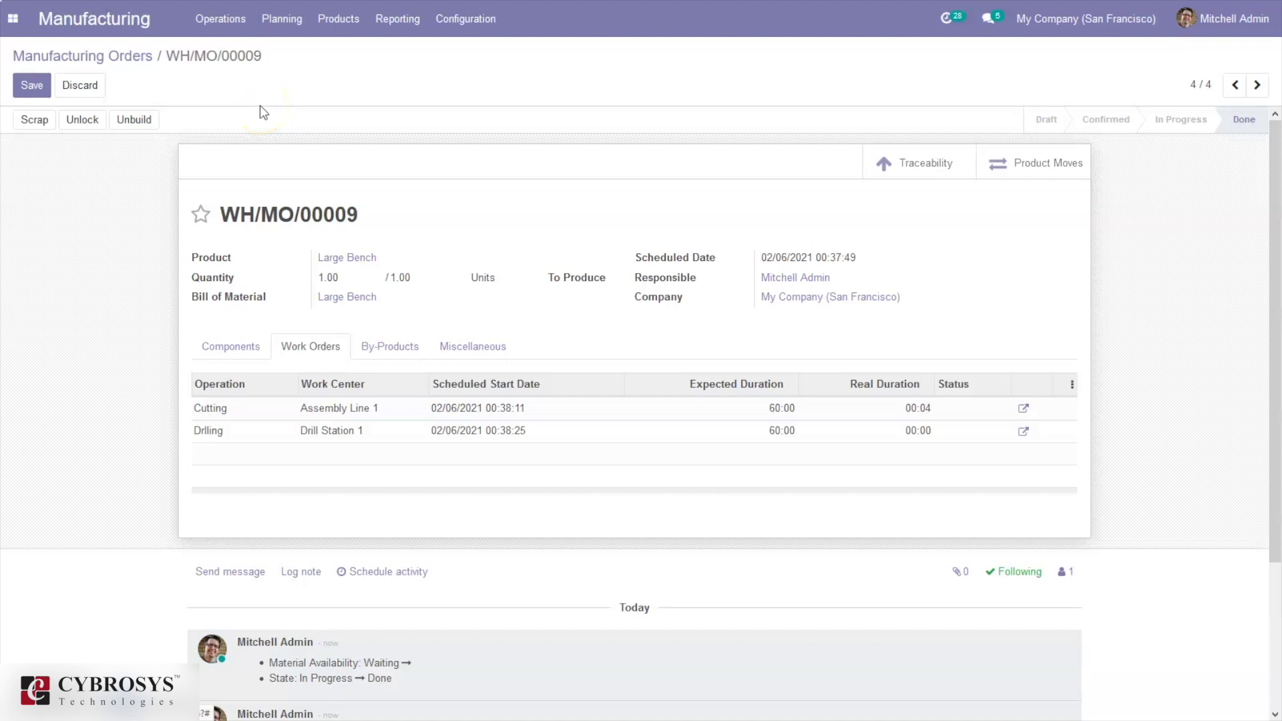
- Unbuild 1.00 Units of Large Bench from WH/MO/00009
{"action": "left_click", "coordinate": [142, 120]}
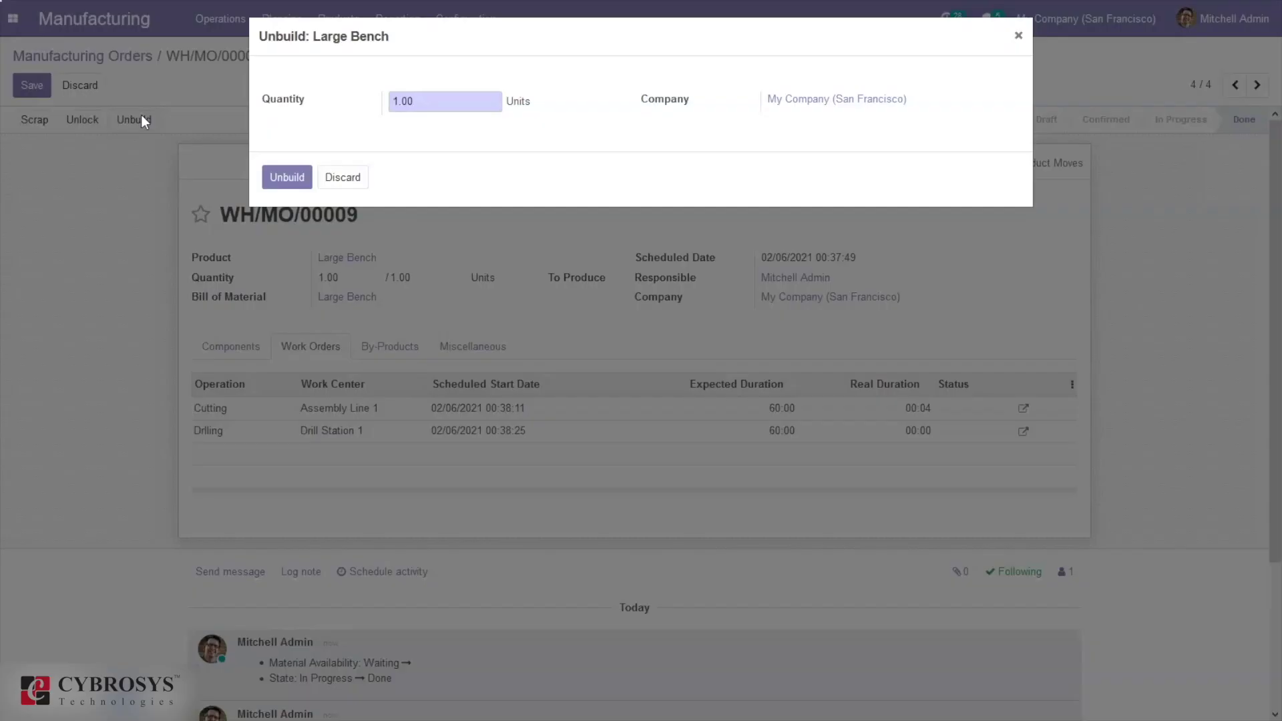
{"action": "left_click", "coordinate": [421, 94]}
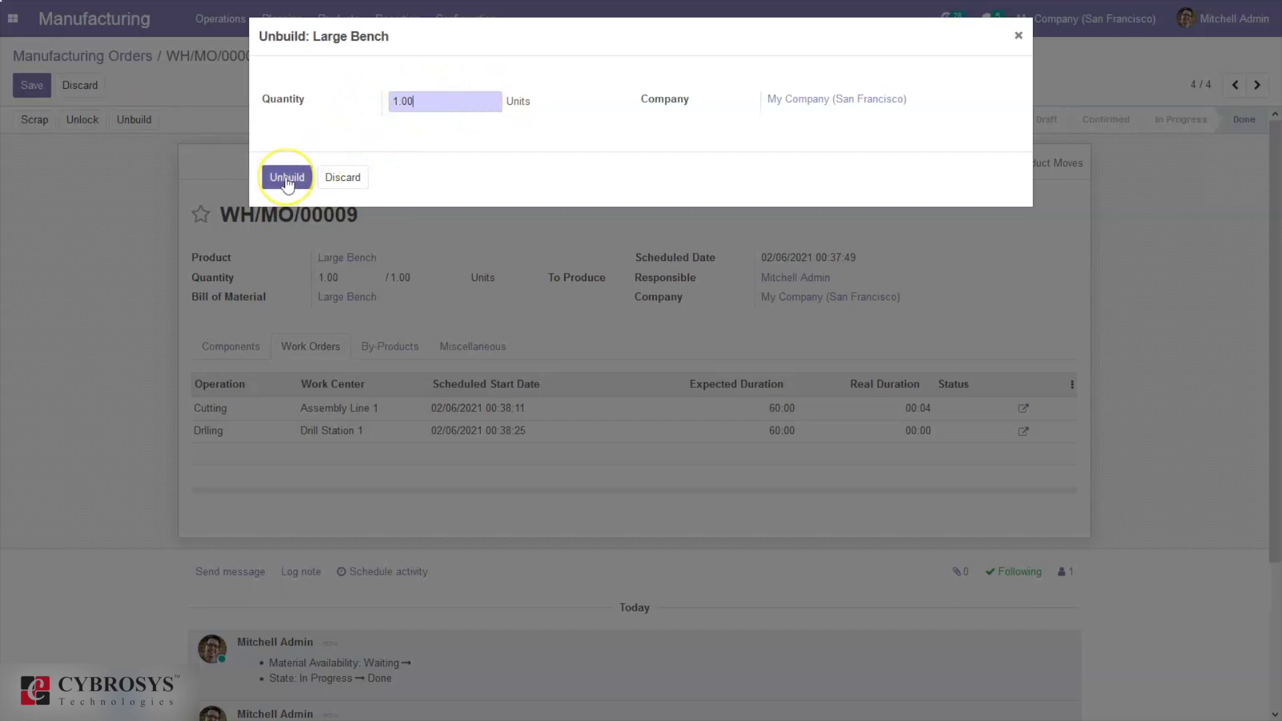
{"action": "left_click", "coordinate": [287, 182]}
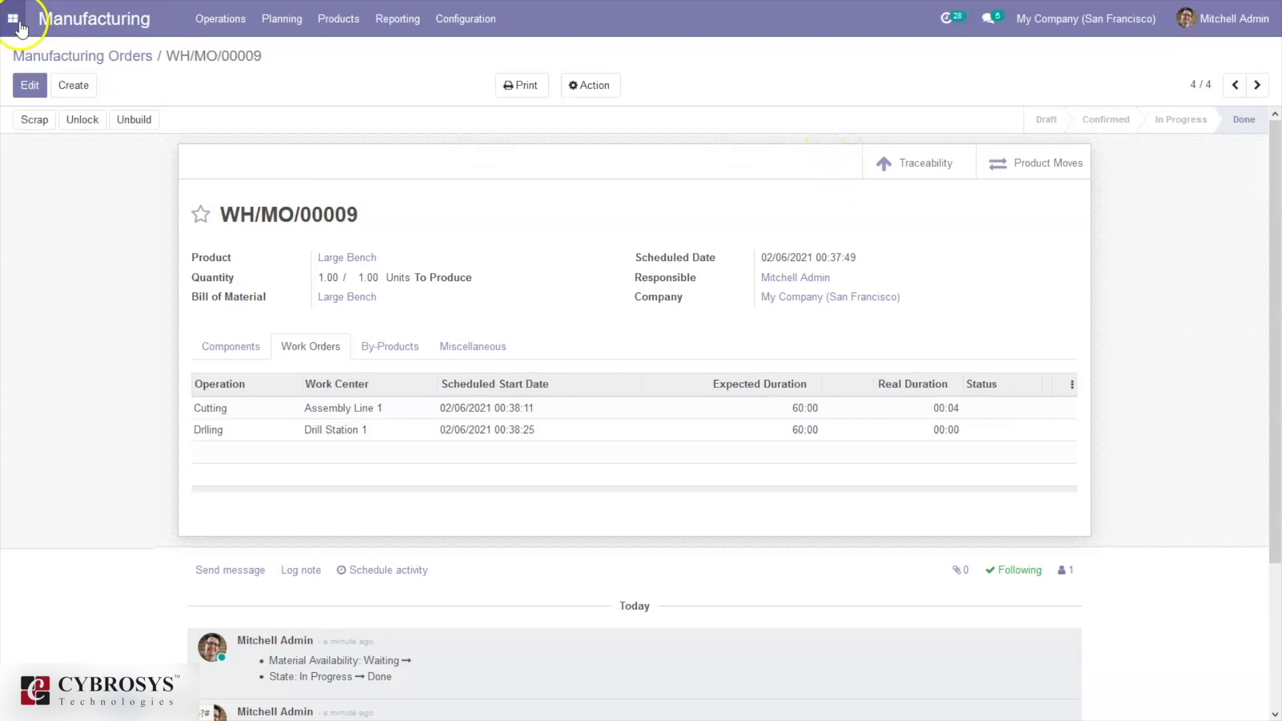
{"action": "left_click", "coordinate": [20, 28]}
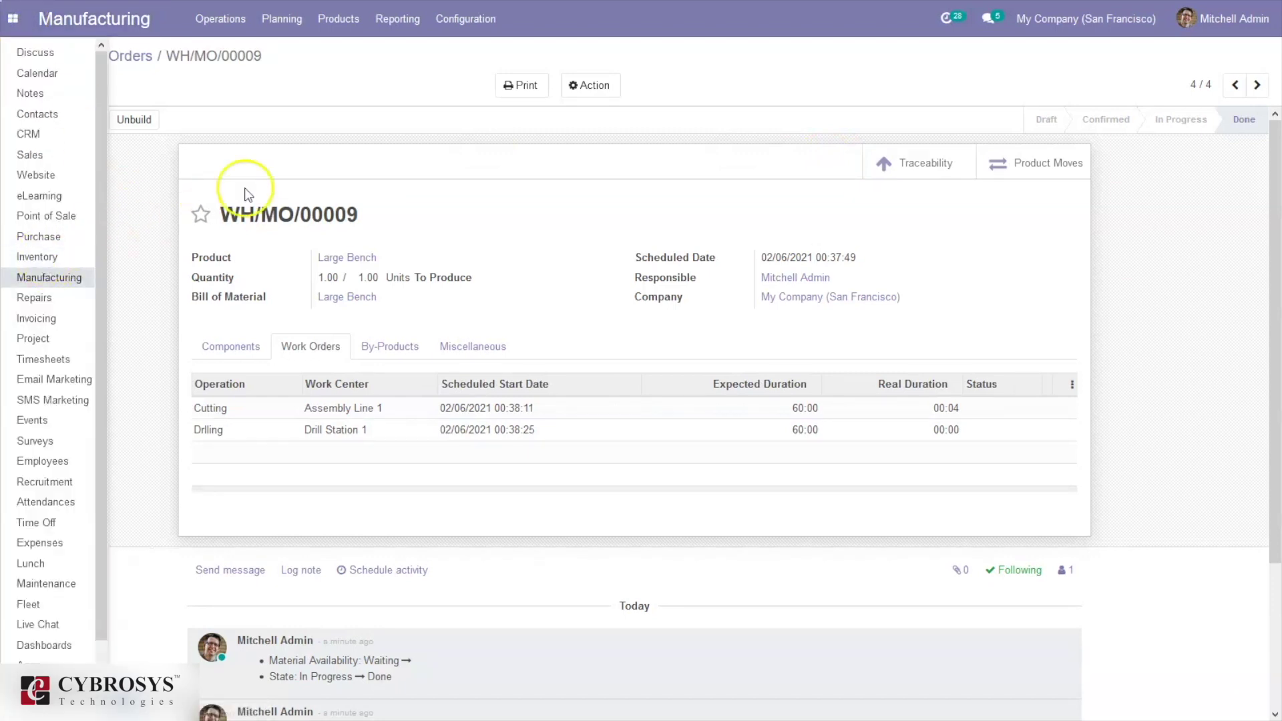
- Switch to Inventory and open the Reporting > Product Moves report
{"action": "left_click", "coordinate": [52, 259]}
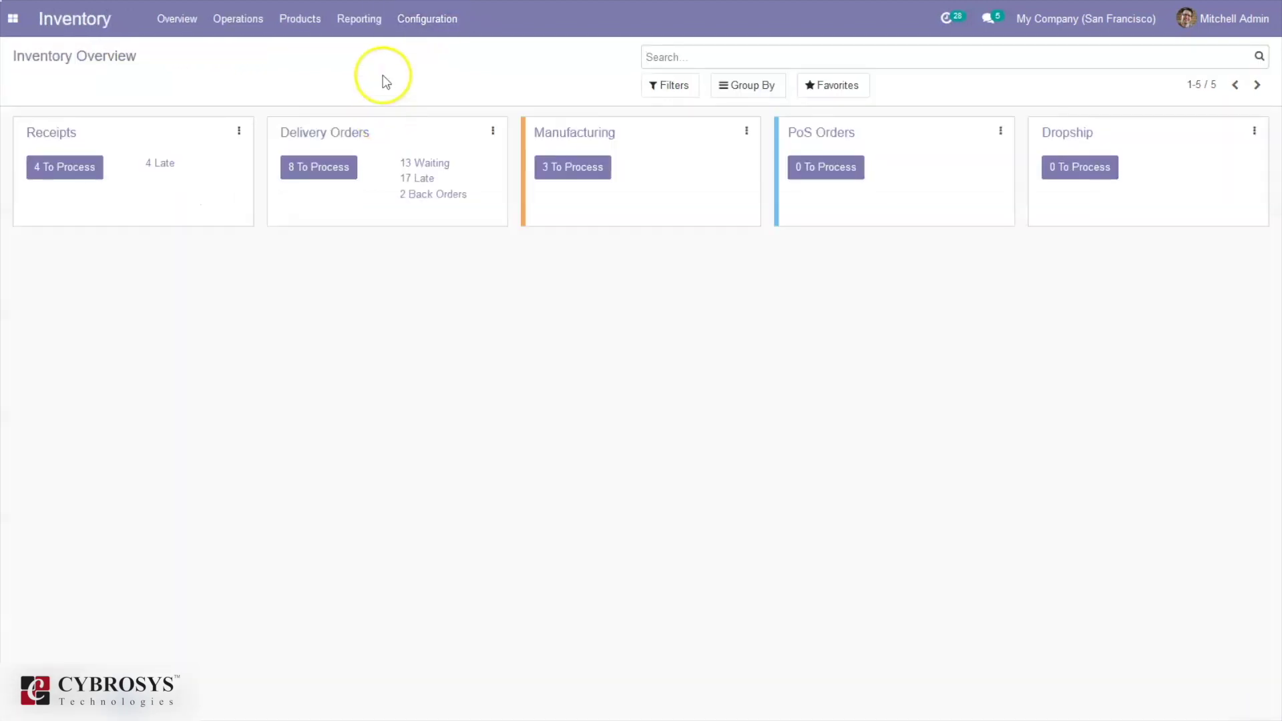
{"action": "left_click", "coordinate": [366, 20]}
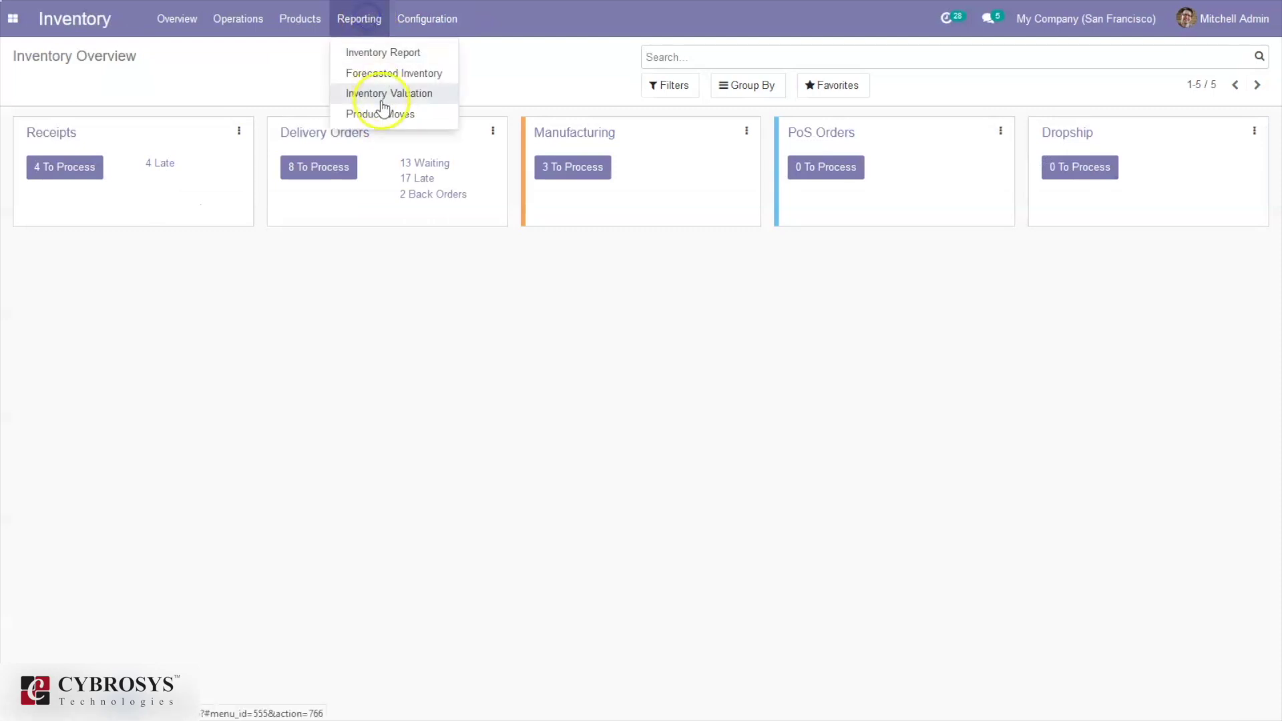
{"action": "left_click", "coordinate": [383, 115]}
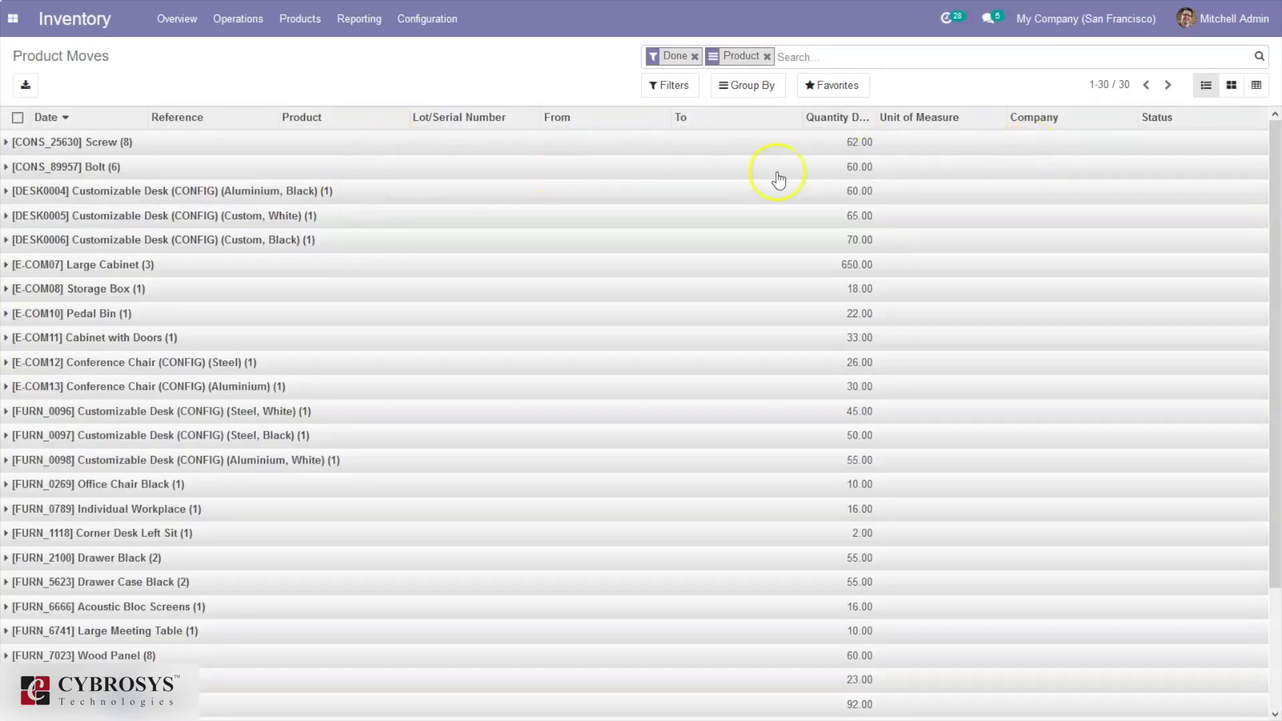
- Expand the Large Bench group to check its three production and unbuild moves
{"action": "left_click_drag", "start_coordinate": [1279, 243], "coordinate": [1276, 372]}
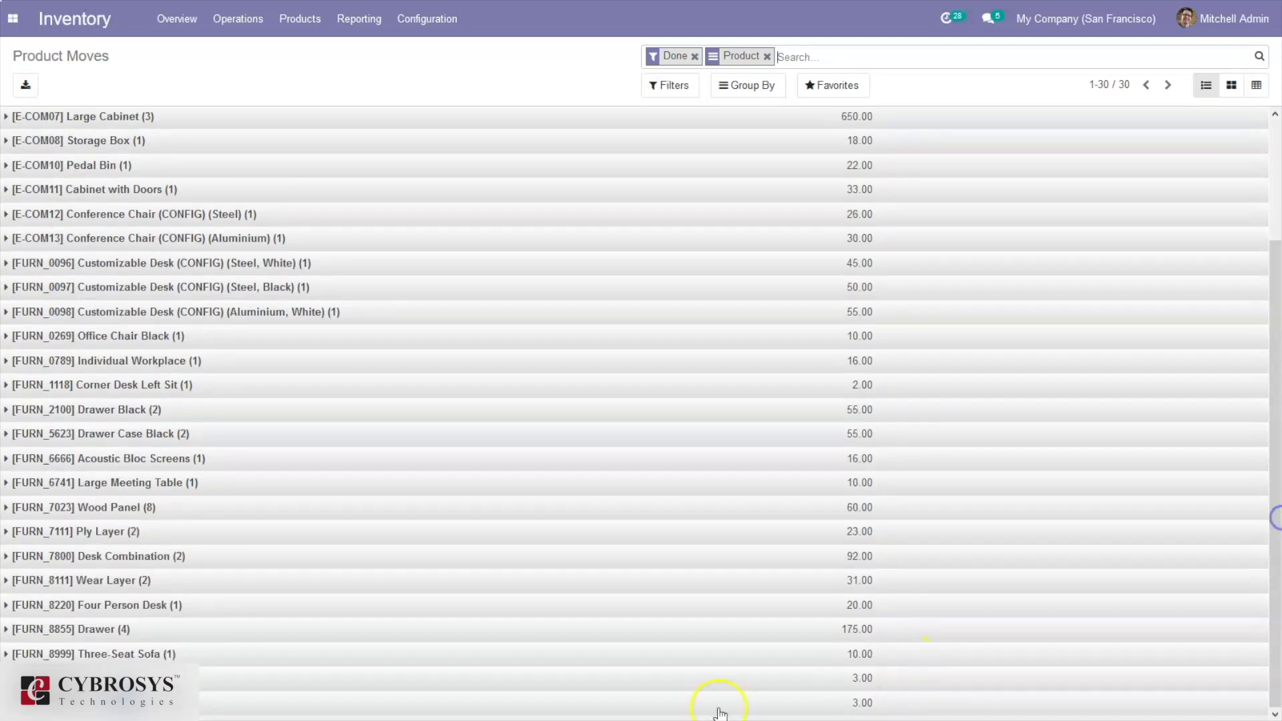
{"action": "left_click", "coordinate": [786, 703]}
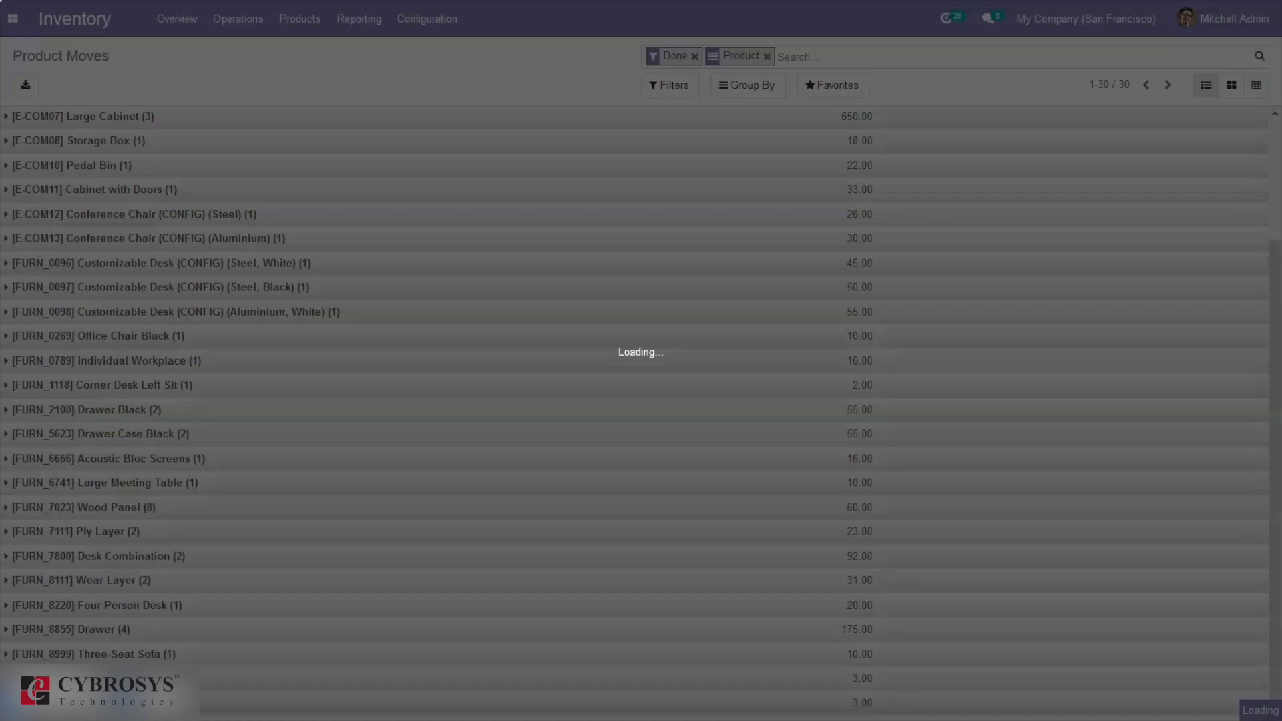
{"action": "scroll", "coordinate": [641, 400], "scroll_direction": "down", "scroll_amount": 1}
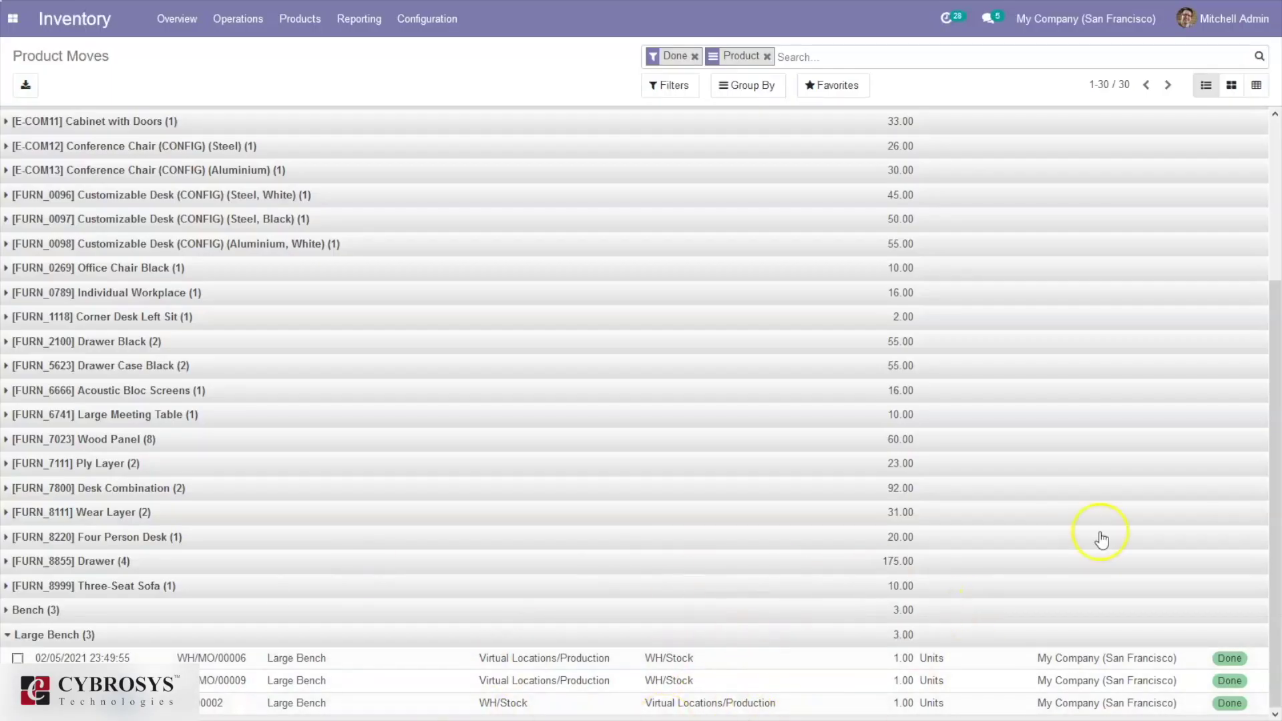
{"action": "left_click_drag", "start_coordinate": [1274, 475], "coordinate": [1277, 102]}
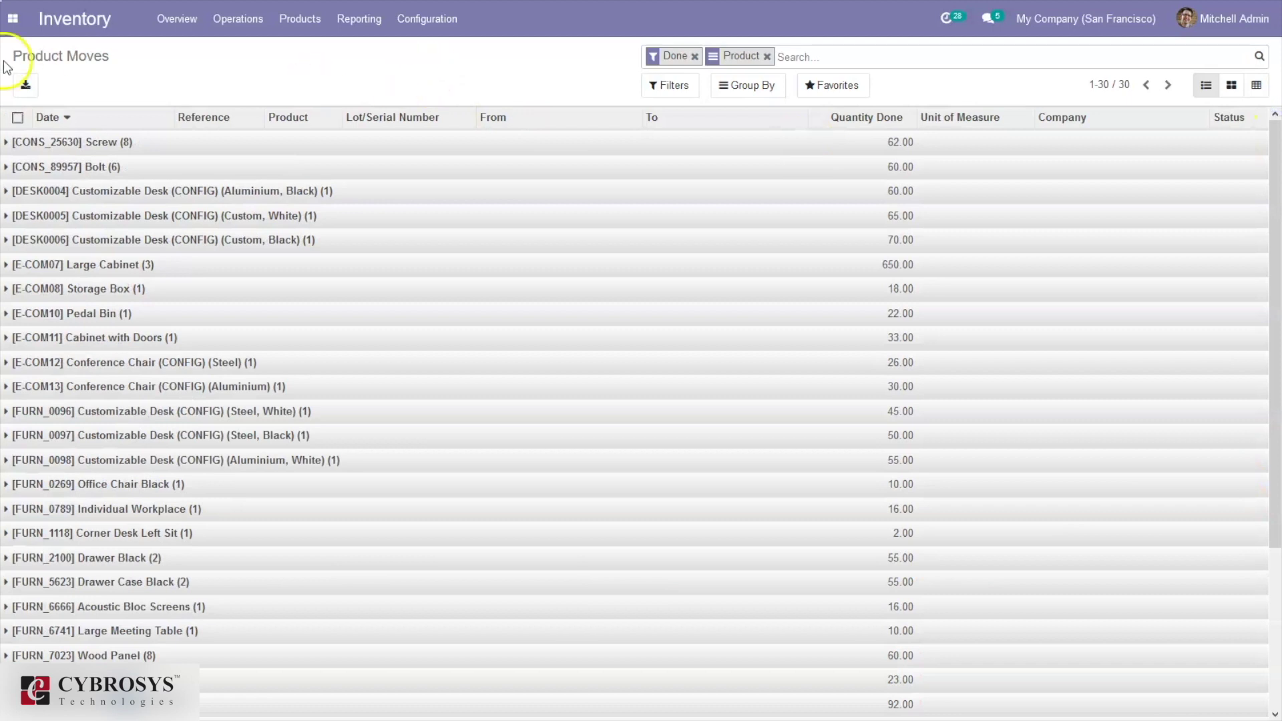